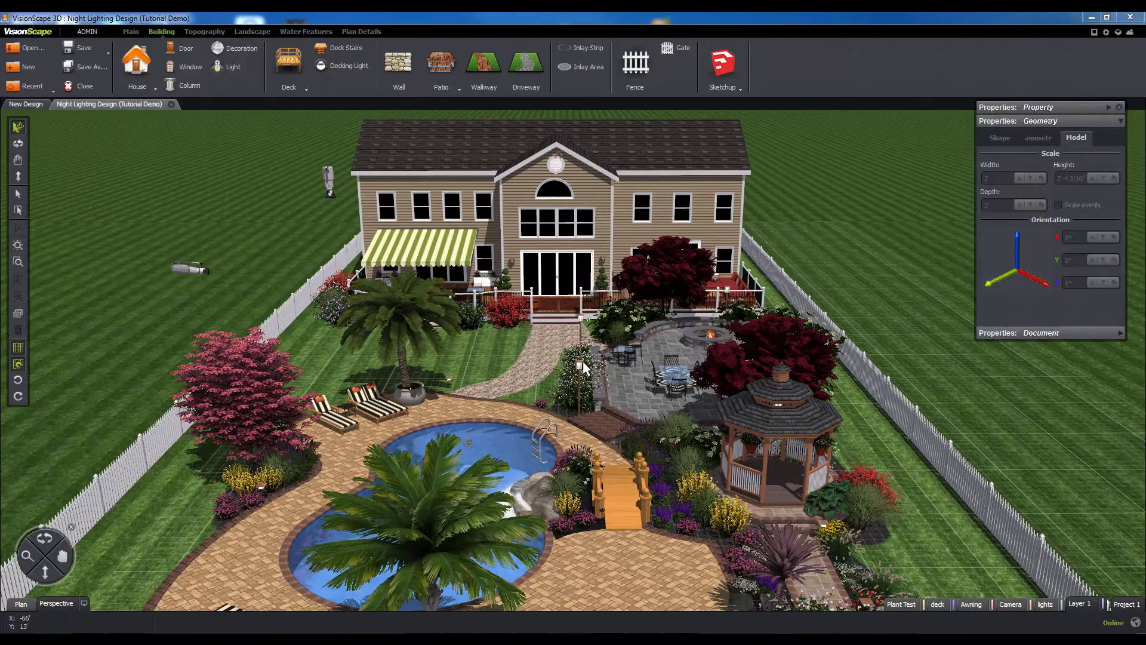
# - Move the bar height table on the stone patio slightly back toward the house, among its chairs
pyautogui.moveTo(800, 228); pyautogui.dragTo(824, 247)
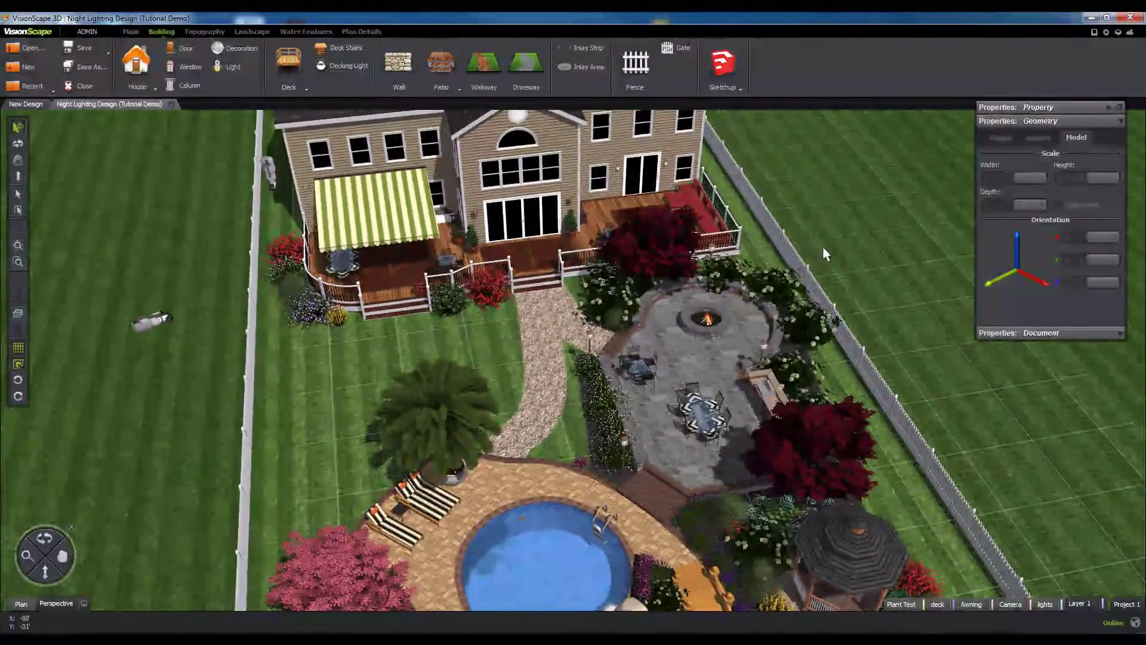
pyautogui.scroll(5, 687, 424)
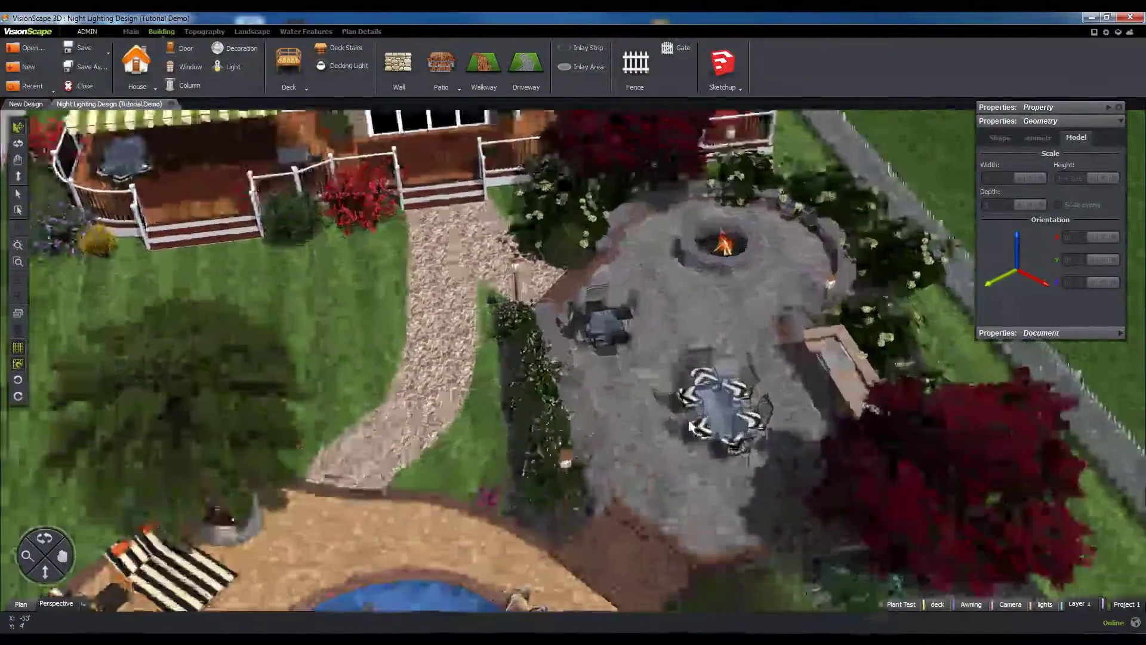
pyautogui.scroll(-5, 690, 425)
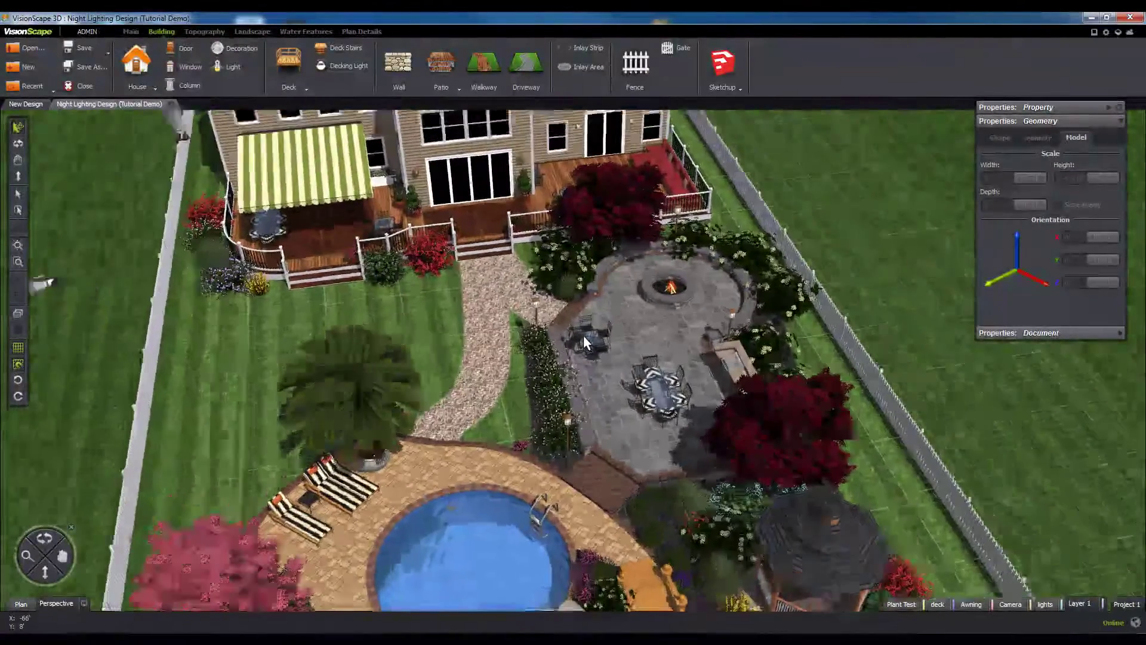
pyautogui.scroll(5, 582, 335)
pyautogui.scroll(2, 748, 442)
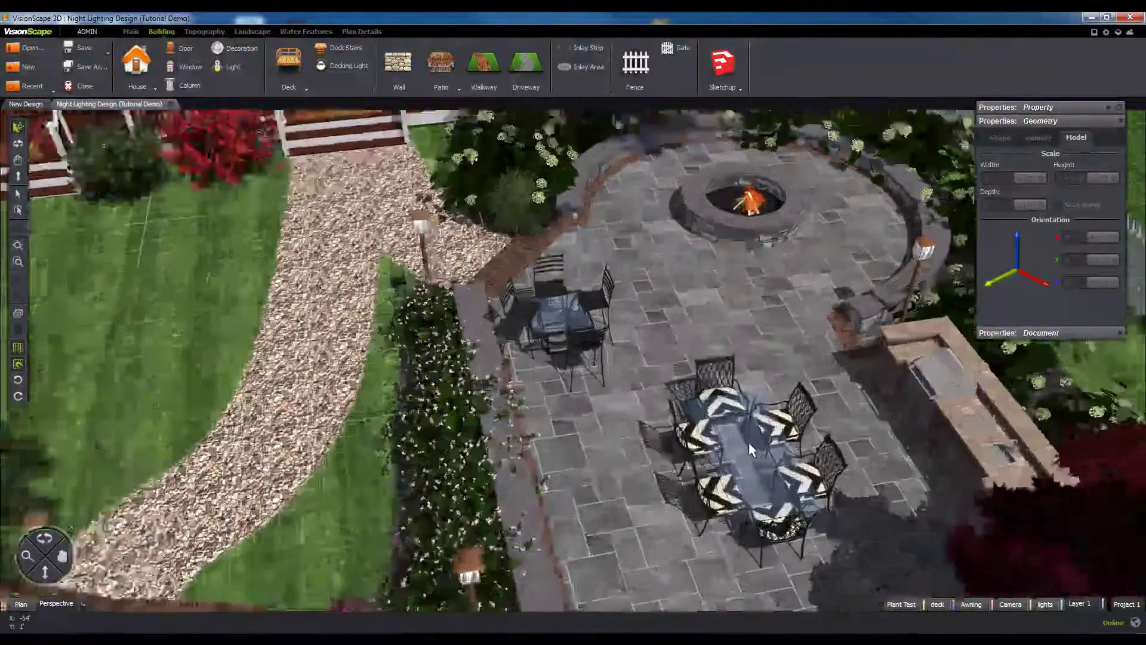
pyautogui.scroll(2, 748, 442)
pyautogui.scroll(3, 414, 213)
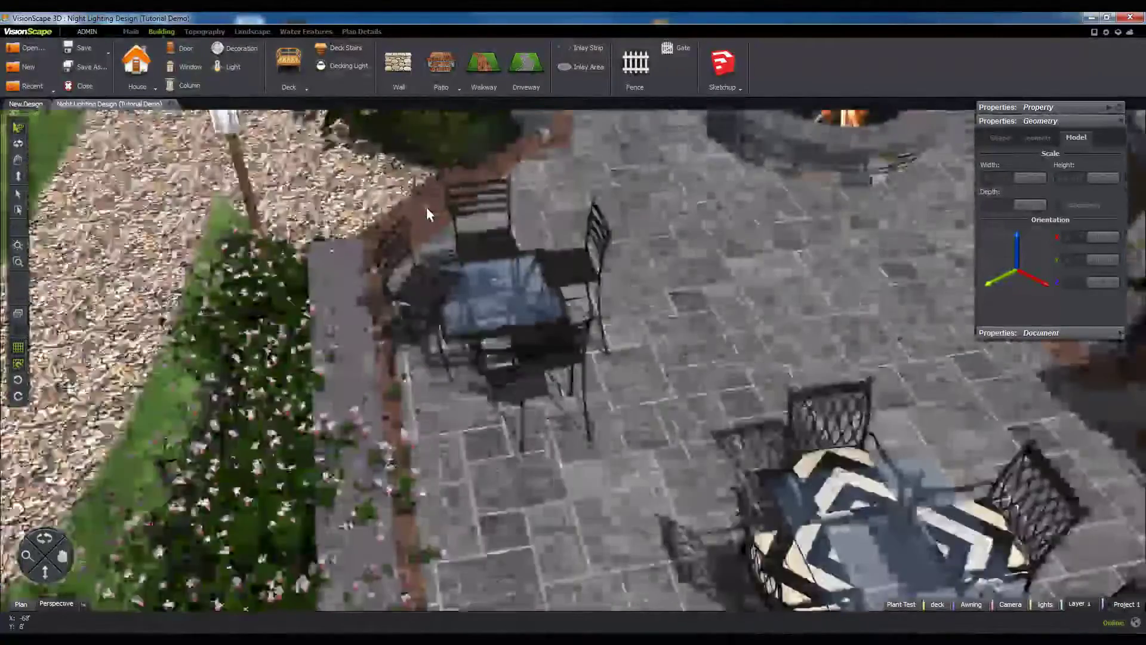
pyautogui.scroll(-3, 426, 207)
pyautogui.click(529, 326)
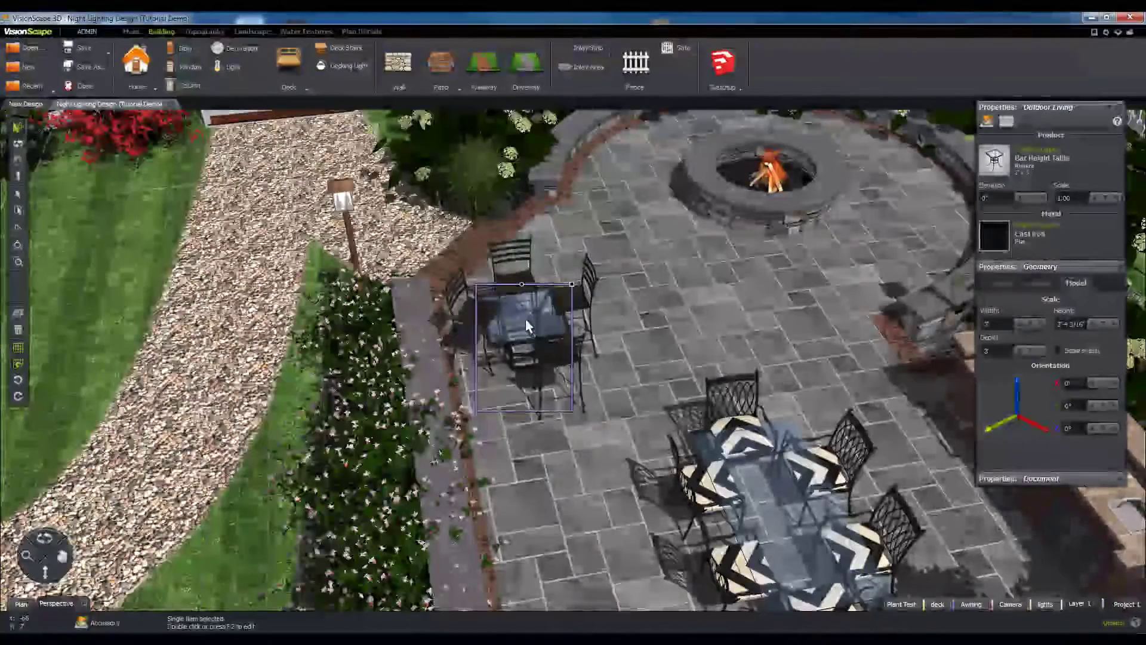
pyautogui.moveTo(526, 321)
pyautogui.mouseDown()
pyautogui.moveTo(836, 304)
pyautogui.moveTo(766, 327)
pyautogui.moveTo(582, 475)
pyautogui.moveTo(518, 312)
pyautogui.mouseUp()
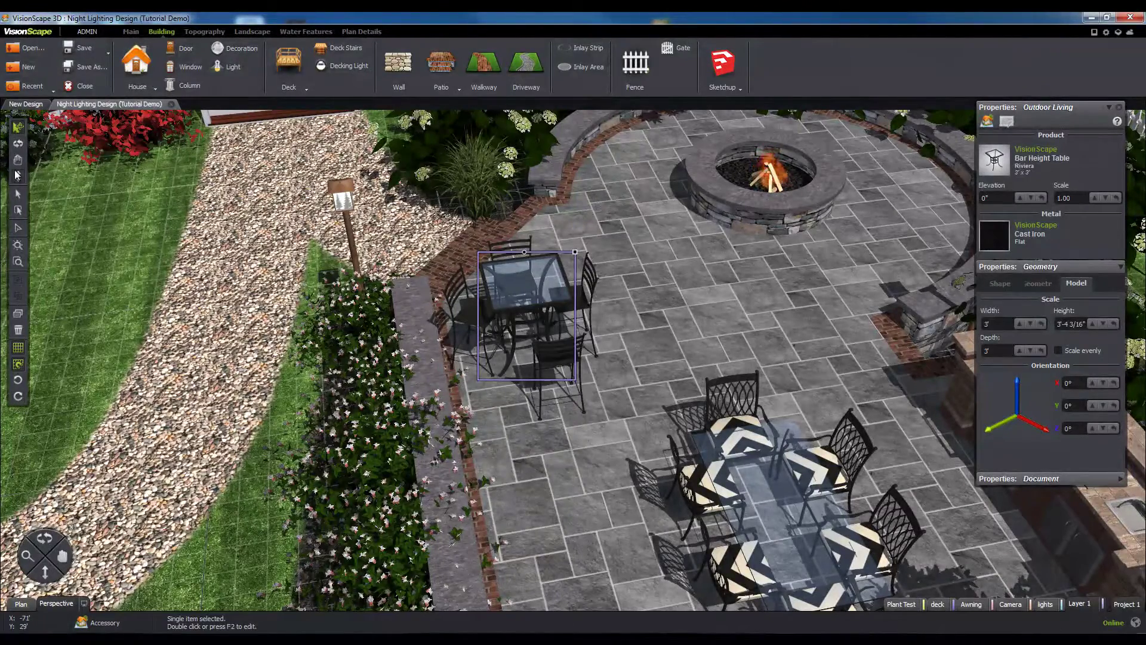
# - Raise the camera height, pan across to the deck, and zoom in on the selected bar height table
pyautogui.click(18, 176)
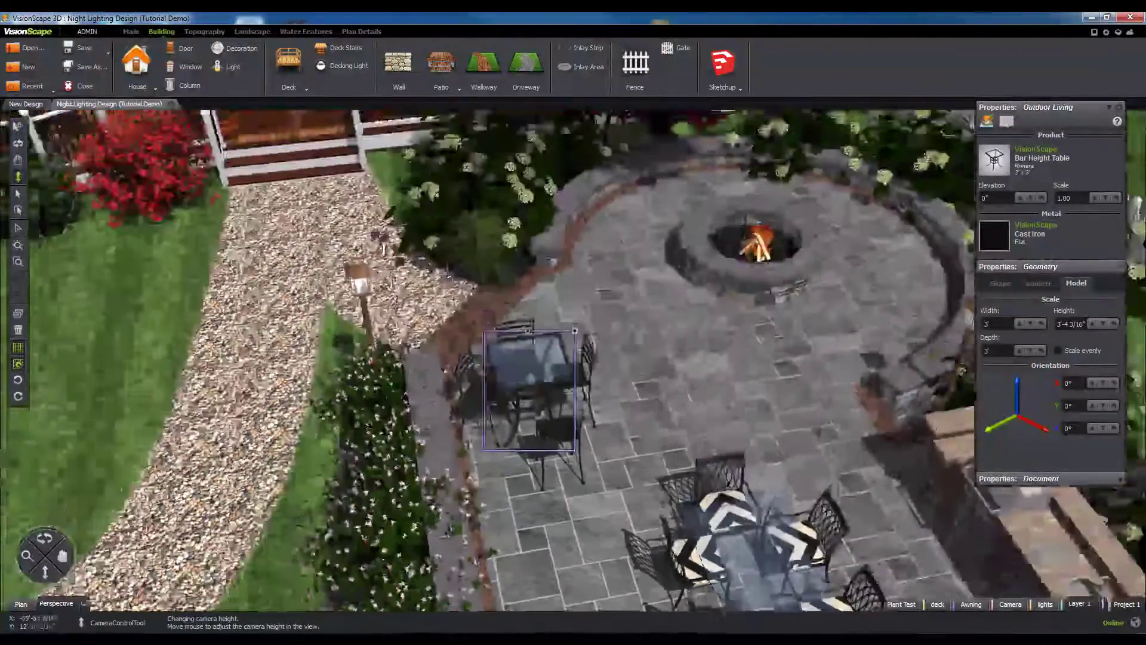
pyautogui.moveTo(384, 251); pyautogui.dragTo(384, 179)
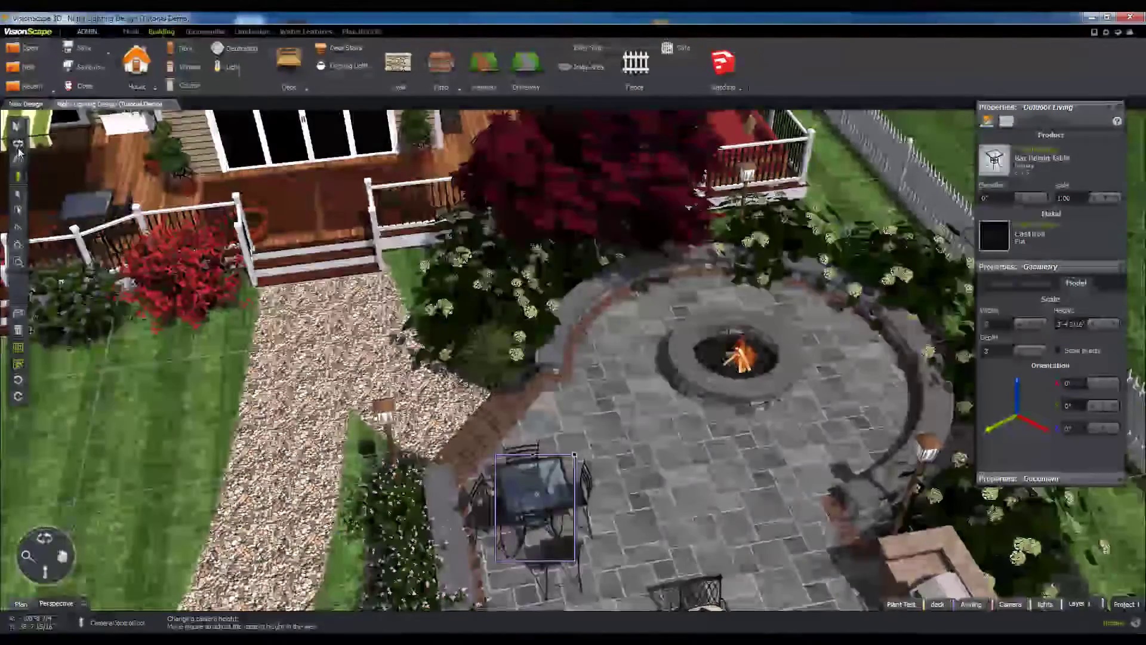
pyautogui.click(18, 159)
pyautogui.moveTo(161, 322); pyautogui.dragTo(547, 388)
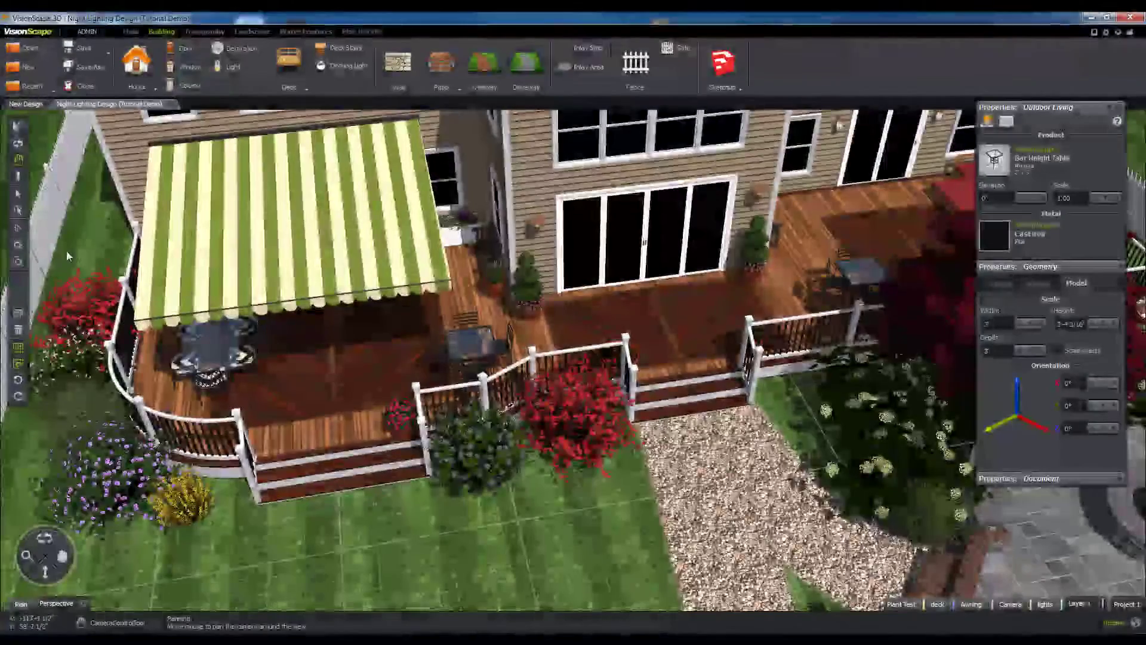
pyautogui.click(17, 245)
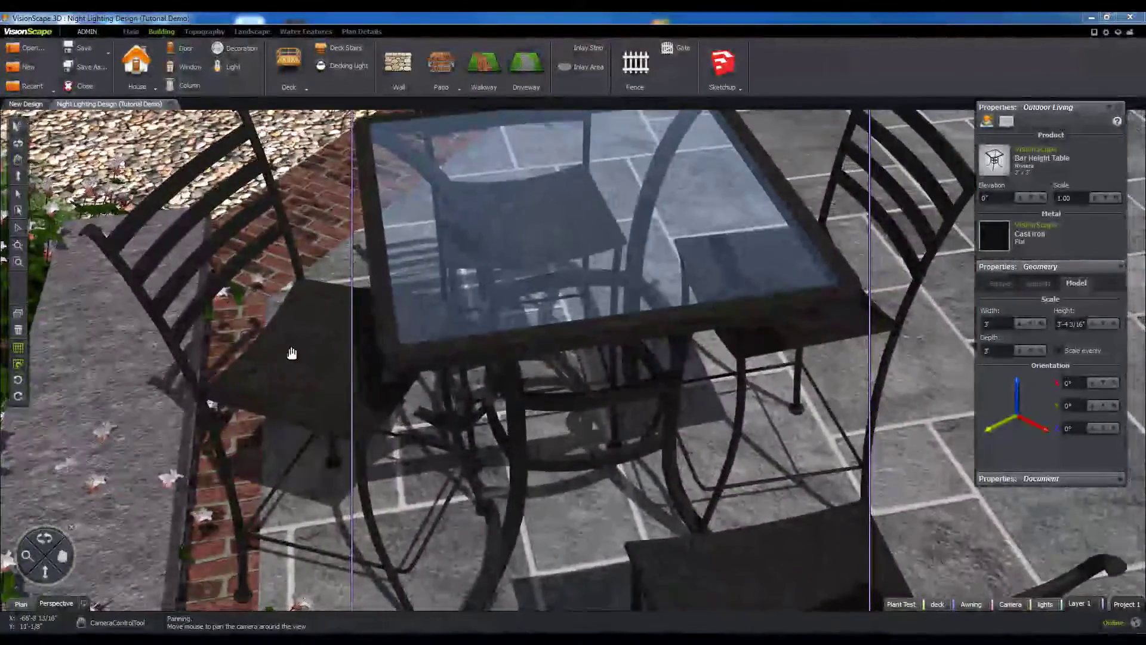
pyautogui.moveTo(289, 353); pyautogui.dragTo(318, 357)
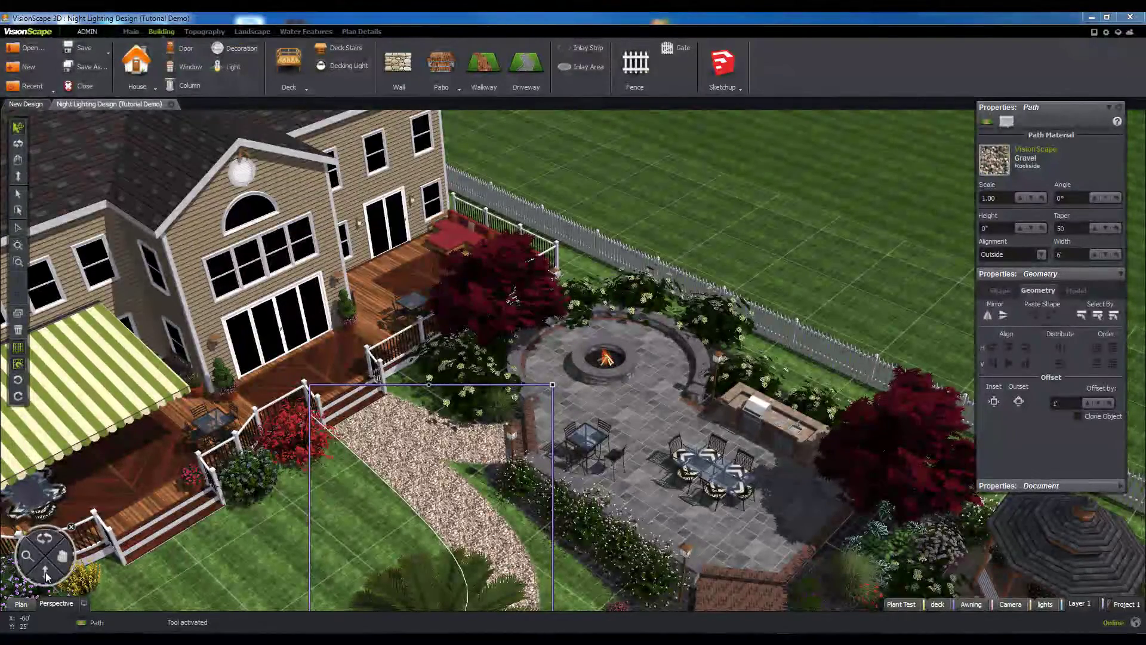
# - Switch to the plan view, deselect the gravel path, and bring the whole property into view
pyautogui.click(22, 604)
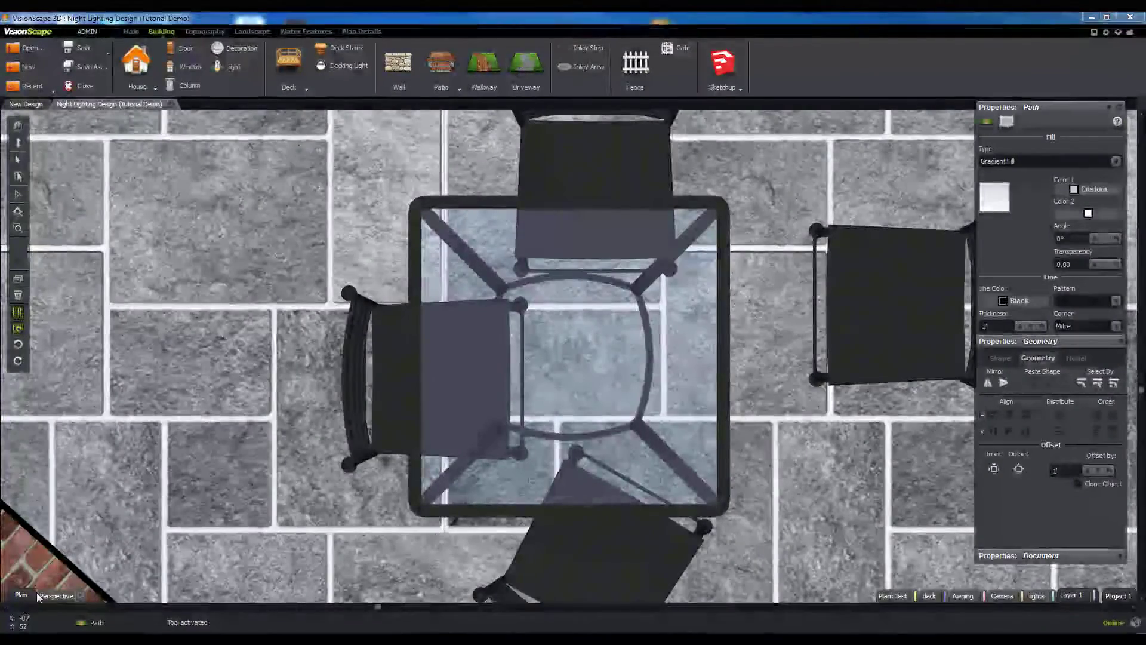
pyautogui.scroll(-10, 250, 438)
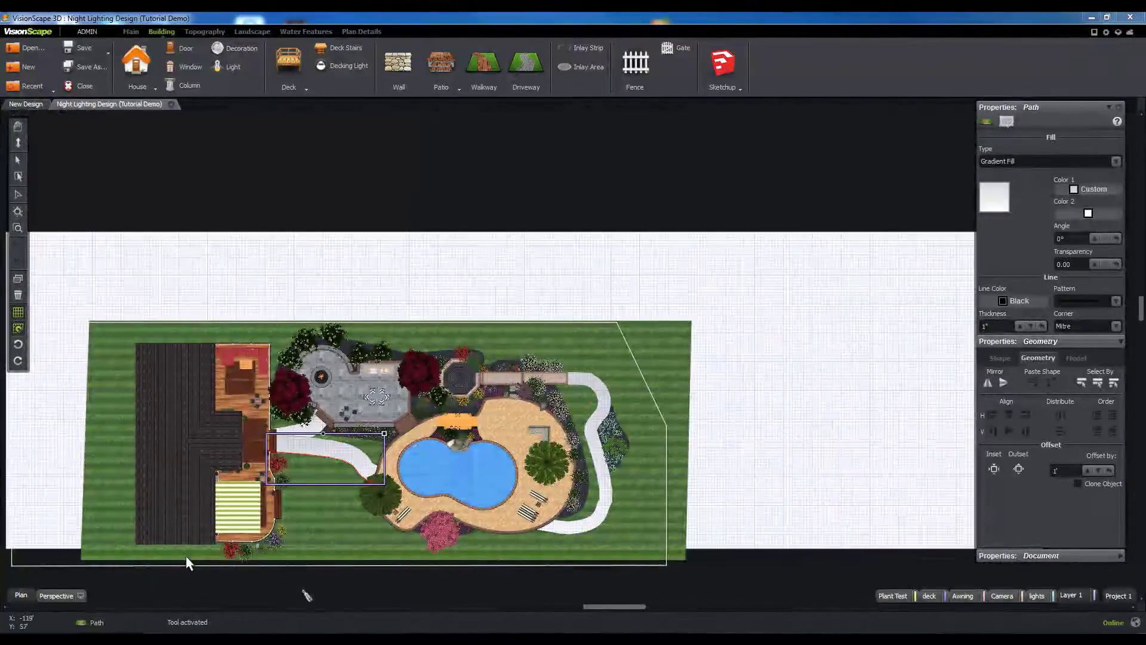
pyautogui.scroll(3, 186, 555)
pyautogui.click(559, 116)
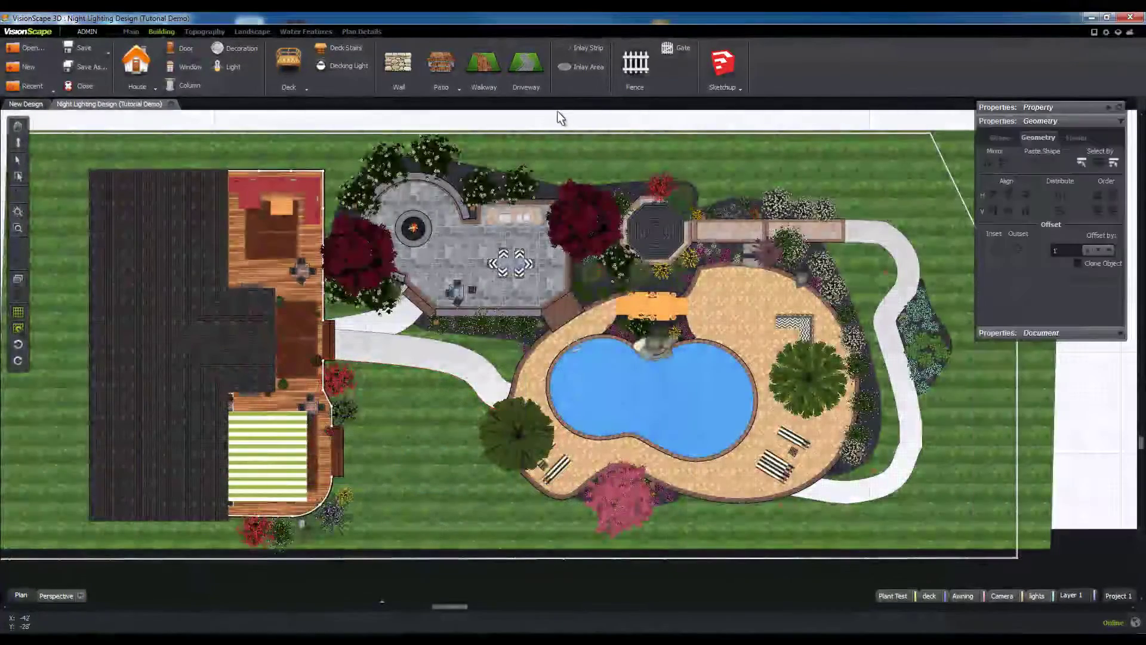
pyautogui.scroll(-1, 618, 345)
pyautogui.scroll(3, 601, 220)
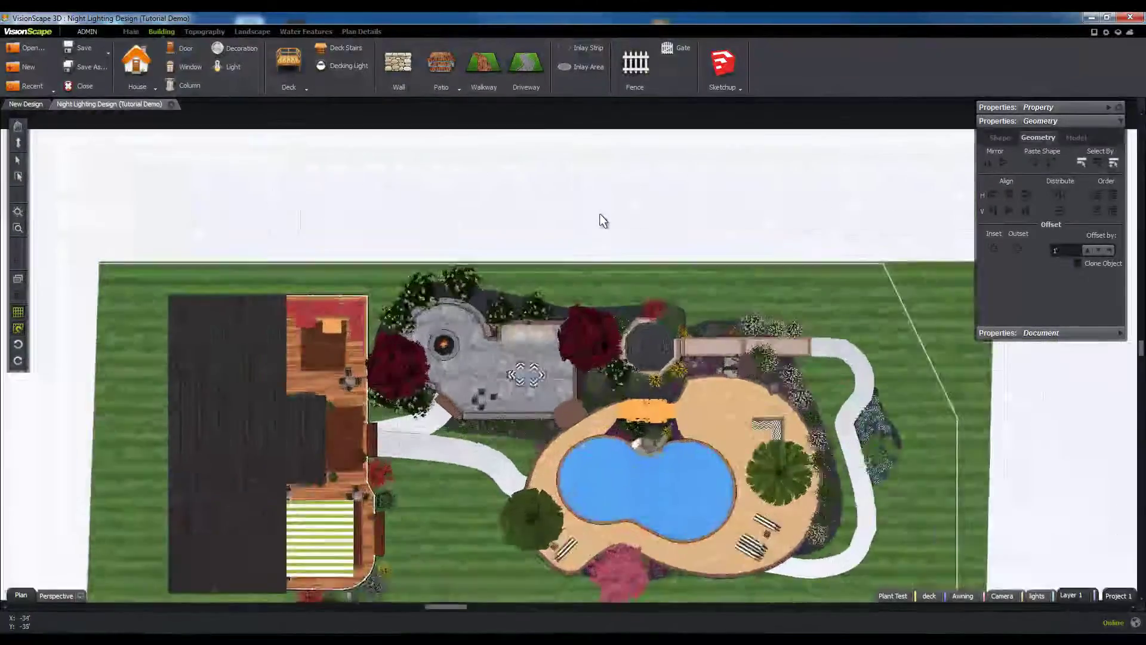
# - Draw a rectangular house about 15 ft by 7 ft in the empty area beyond the lawn, and delete it
pyautogui.click(136, 62)
pyautogui.click(445, 162)
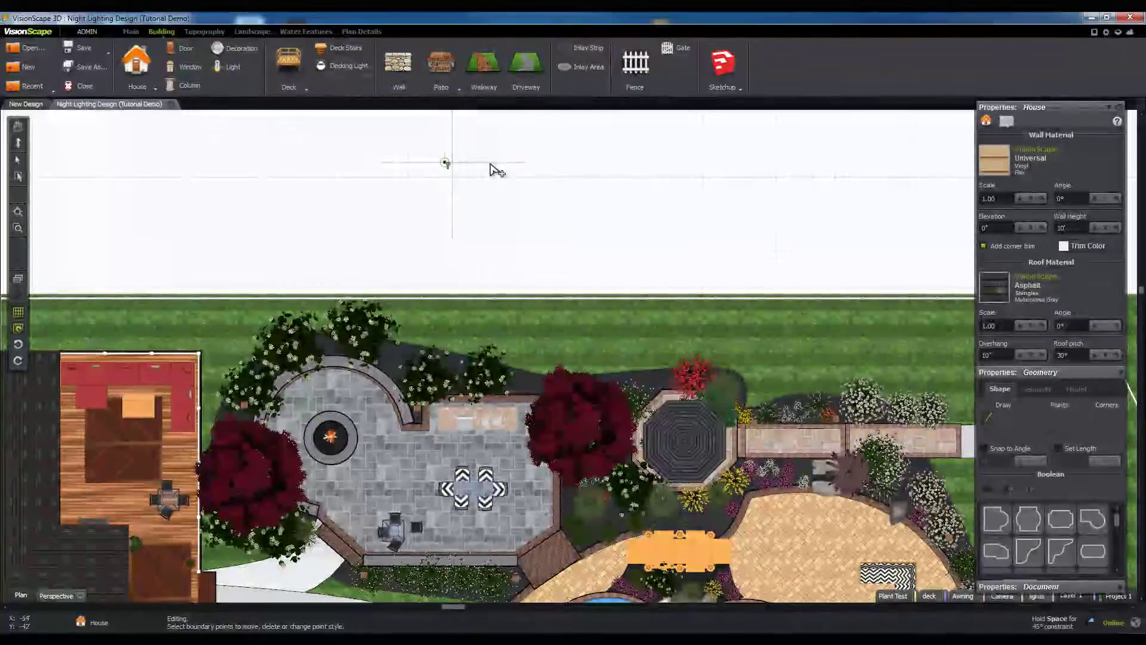
pyautogui.click(555, 162)
pyautogui.click(555, 213)
pyautogui.click(445, 213)
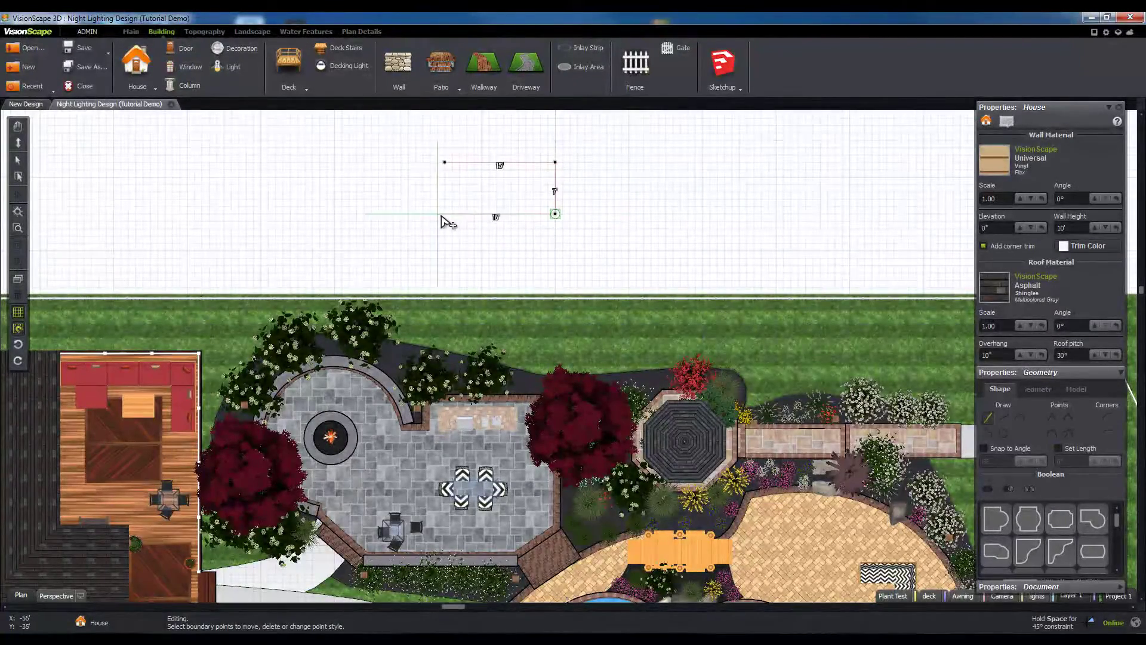
pyautogui.click(445, 162)
pyautogui.scroll(4, 503, 160)
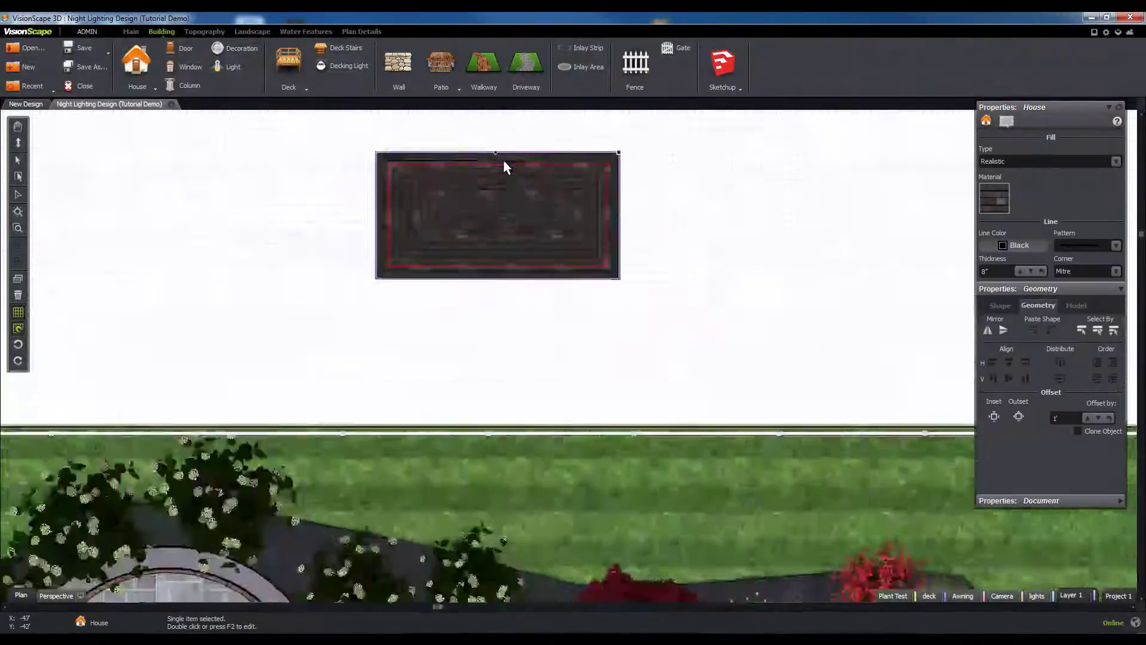
pyautogui.press('Delete')
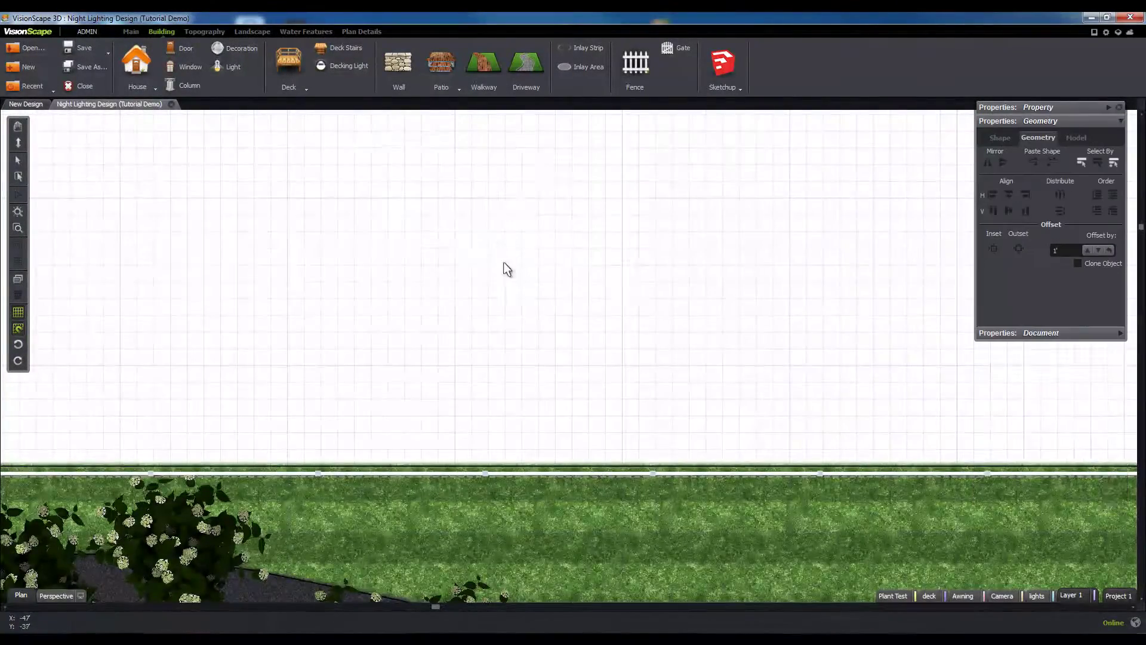
# - Set the plan fill type of both the stone patio and the pool decking to CAD
pyautogui.scroll(-5, 472, 330)
pyautogui.scroll(5, 460, 336)
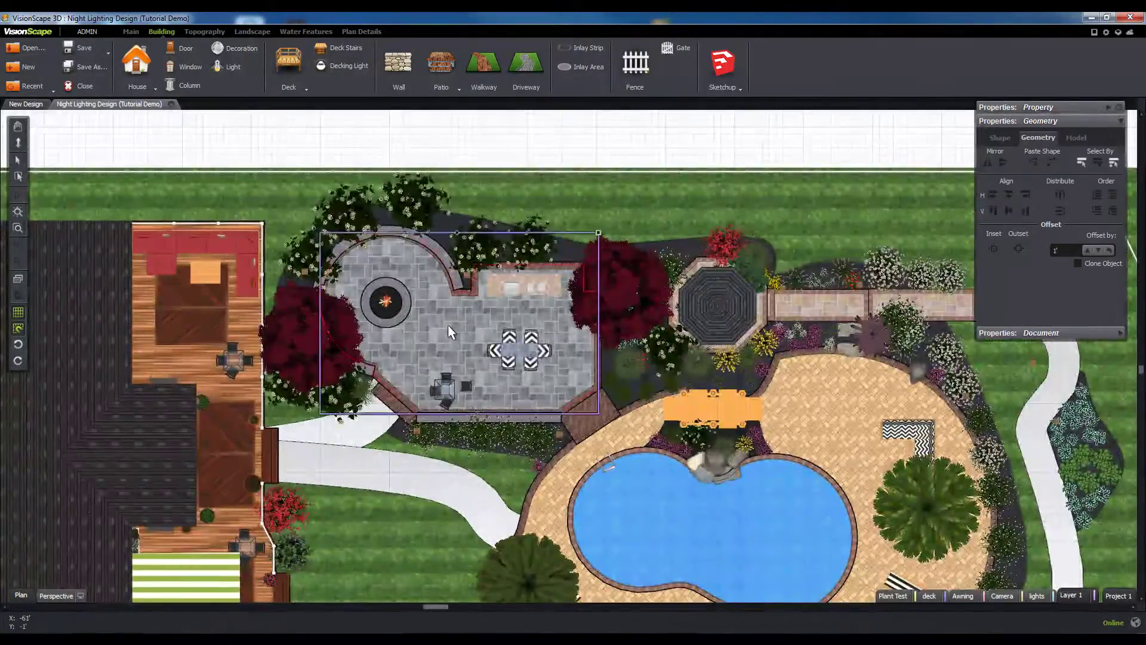
pyautogui.click(510, 323)
pyautogui.click(1000, 160)
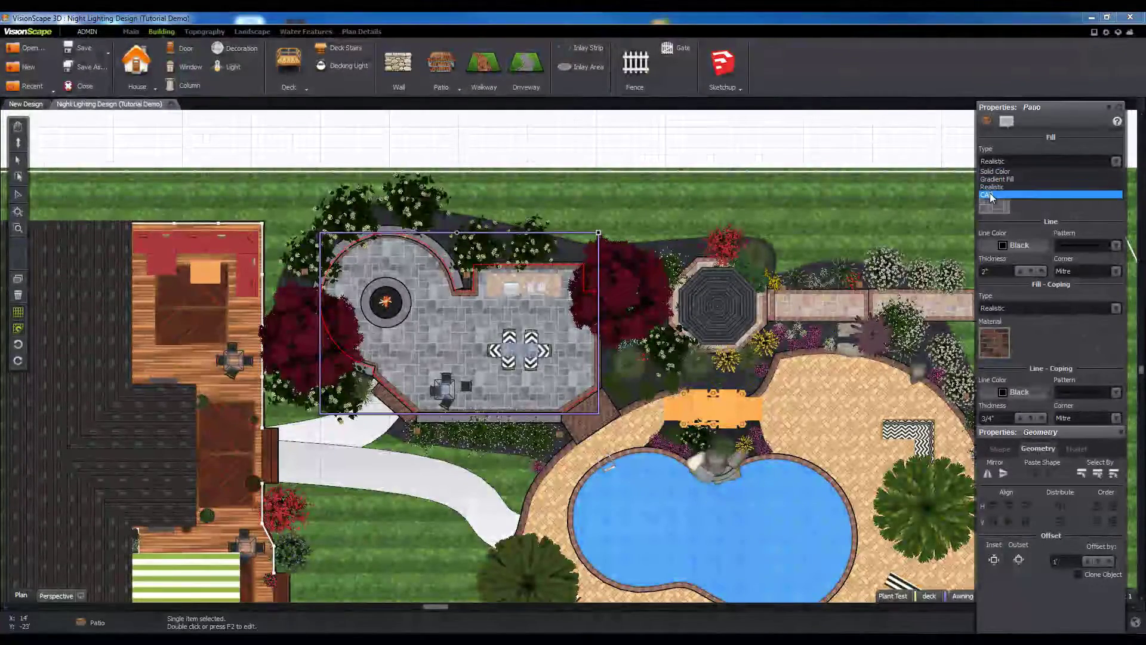
pyautogui.click(989, 192)
pyautogui.click(598, 439)
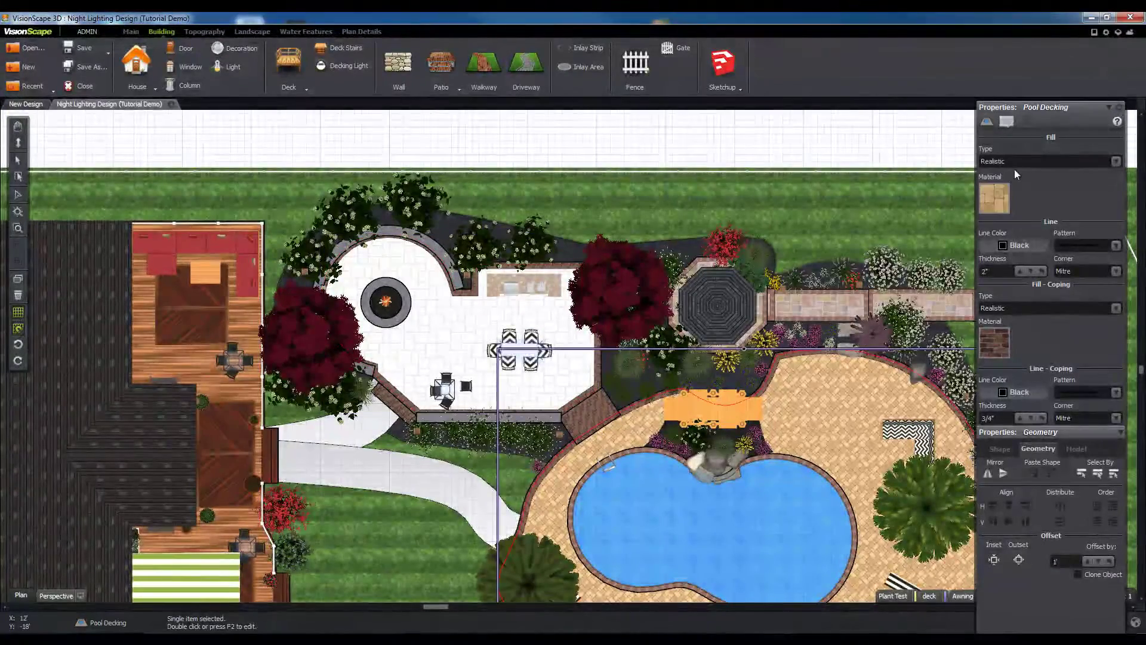
pyautogui.click(1015, 163)
pyautogui.click(991, 195)
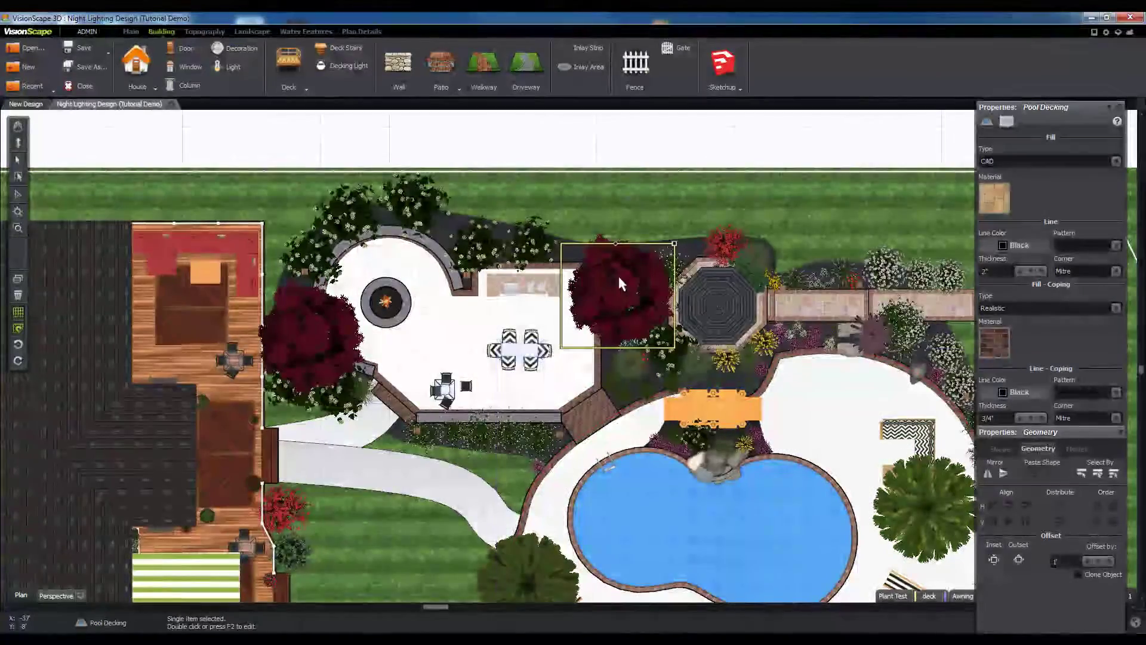
# - Change the plan display of the dark red tree between the patio and the gazebo
pyautogui.click(618, 275)
pyautogui.click(1033, 199)
pyautogui.click(994, 215)
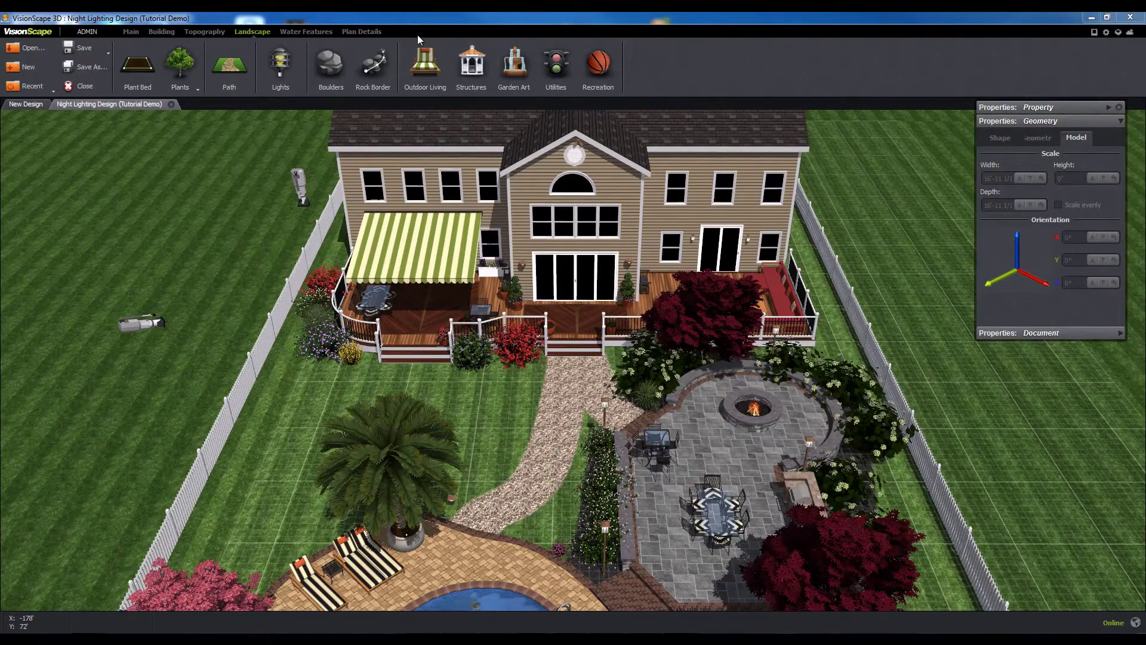
pyautogui.click(132, 32)
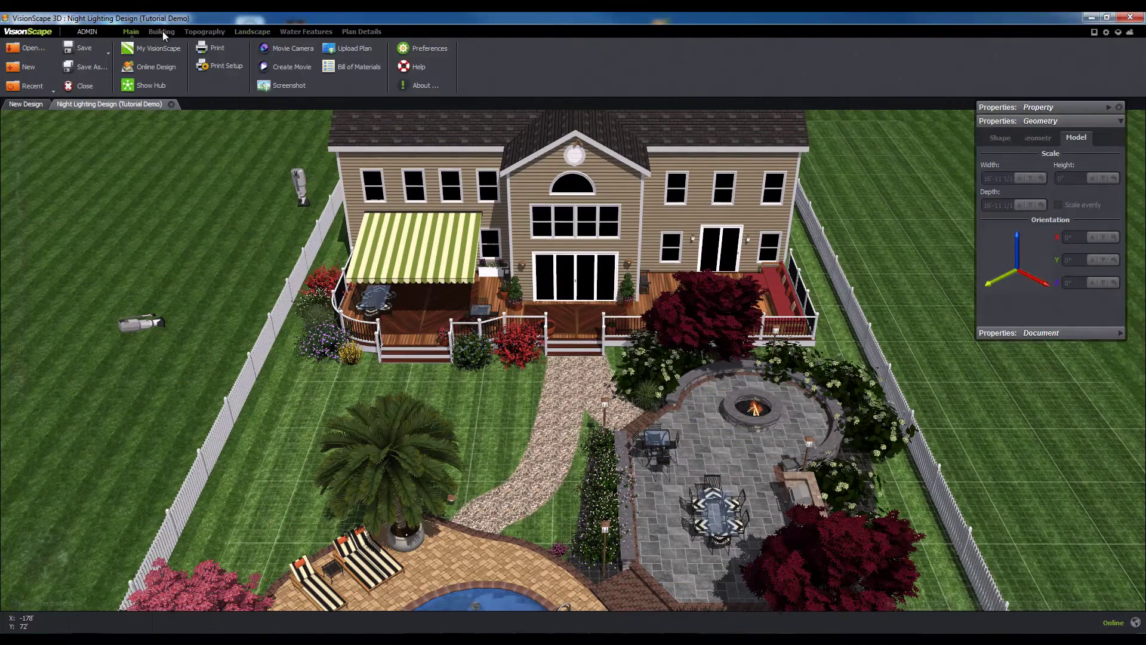
pyautogui.click(162, 31)
pyautogui.click(203, 31)
pyautogui.click(244, 30)
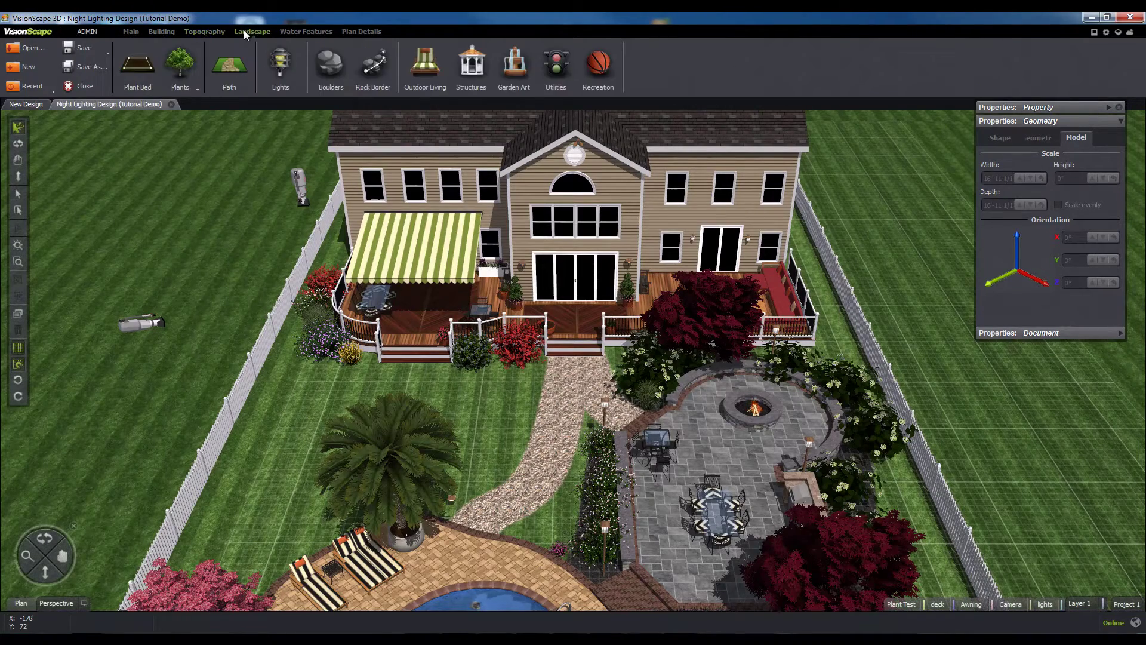
pyautogui.click(296, 31)
# - Place a single Chaise Lounge from the outdoor living catalogue on the patio near the fire pit
pyautogui.click(251, 33)
pyautogui.click(433, 64)
pyautogui.doubleClick(546, 200)
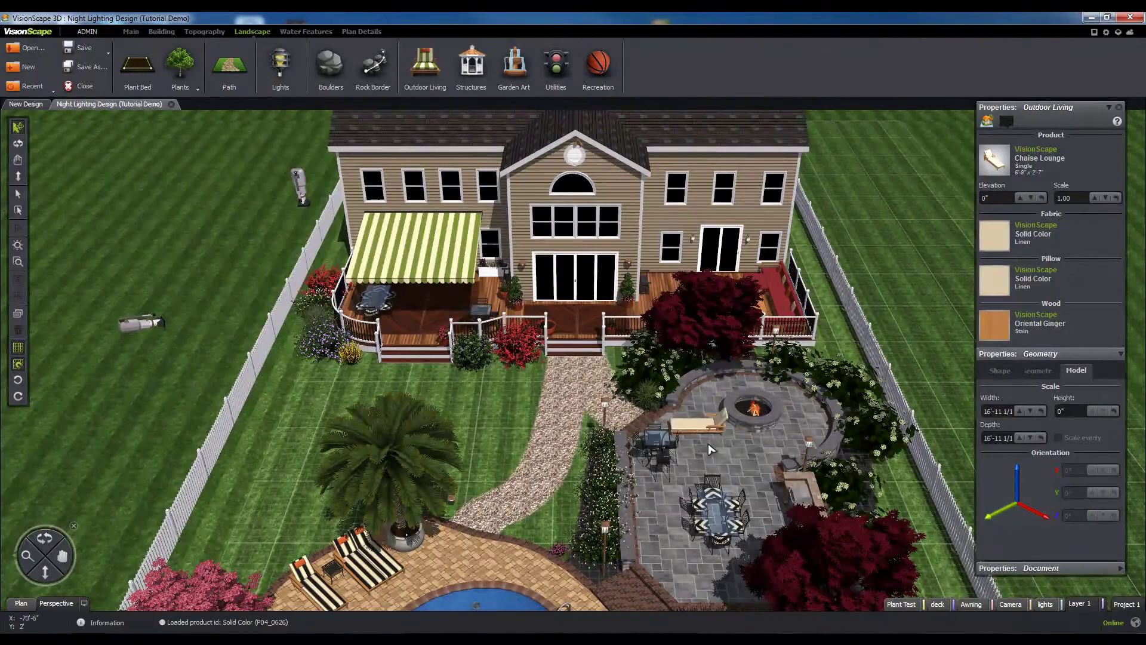
pyautogui.click(731, 462)
pyautogui.scroll(6, 732, 464)
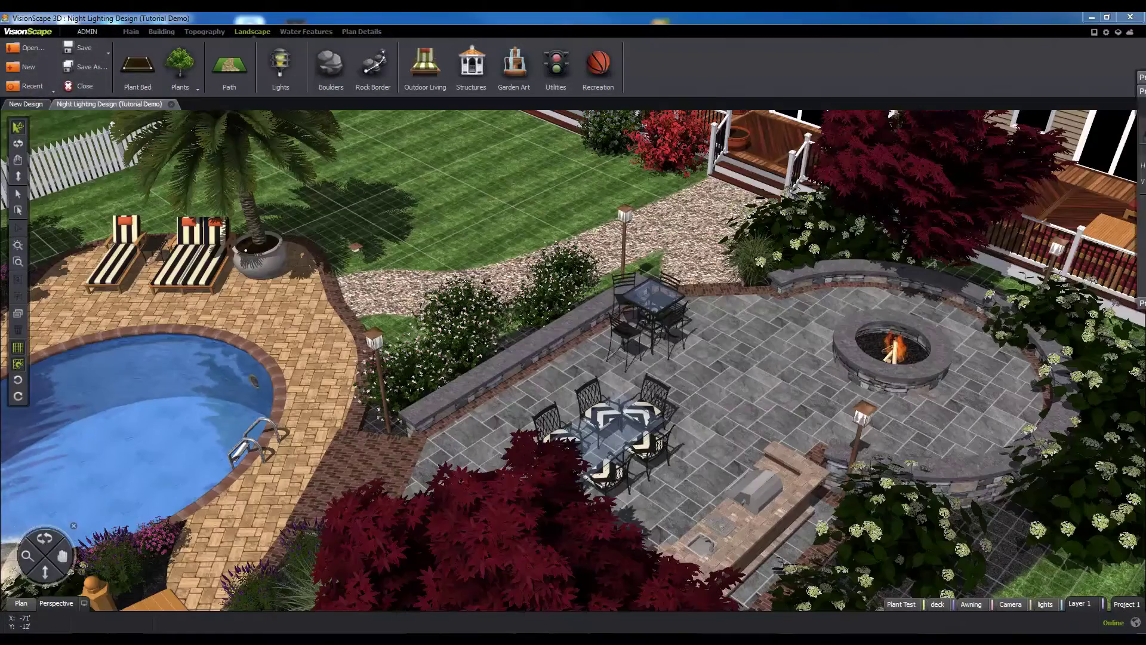
# - Try a scale of 2 on the bar height table by the patio wall and return its scale to 1
pyautogui.moveTo(1145, 77); pyautogui.dragTo(1045, 135)
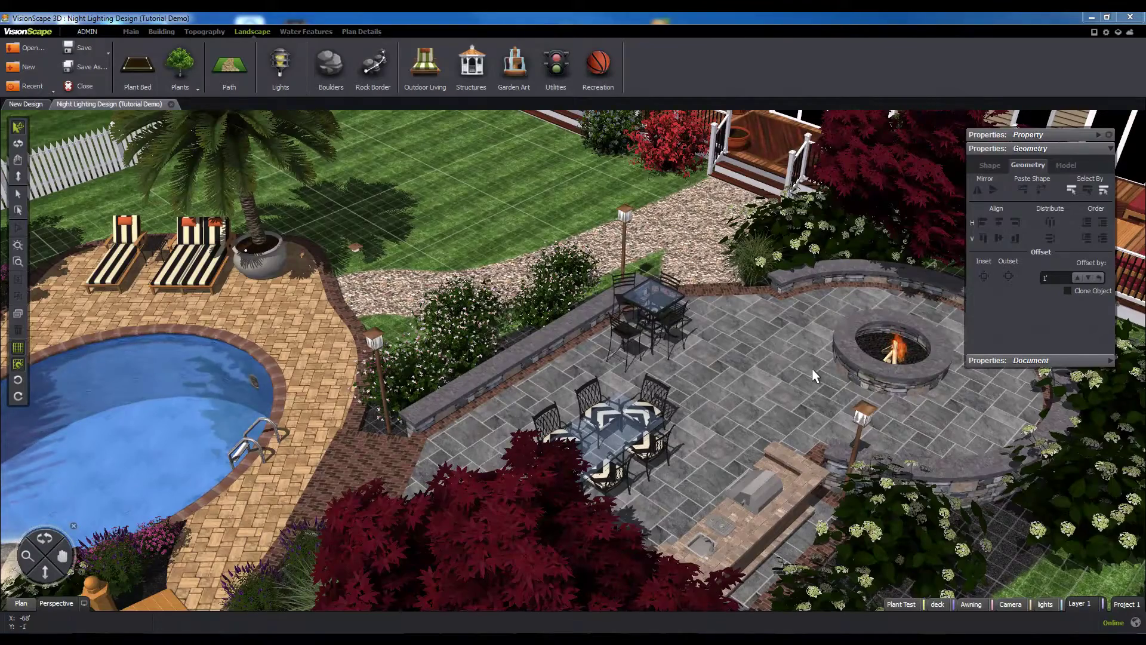
pyautogui.click(650, 303)
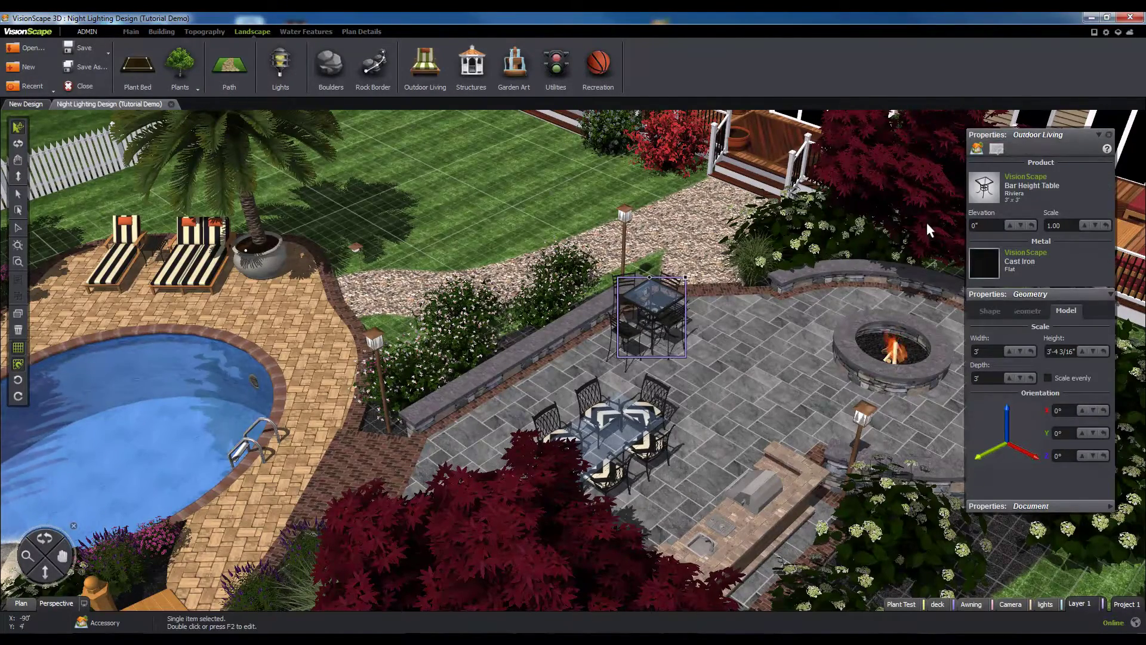
pyautogui.moveTo(1062, 226); pyautogui.dragTo(1046, 226)
pyautogui.write('22')
pyautogui.press('Return')
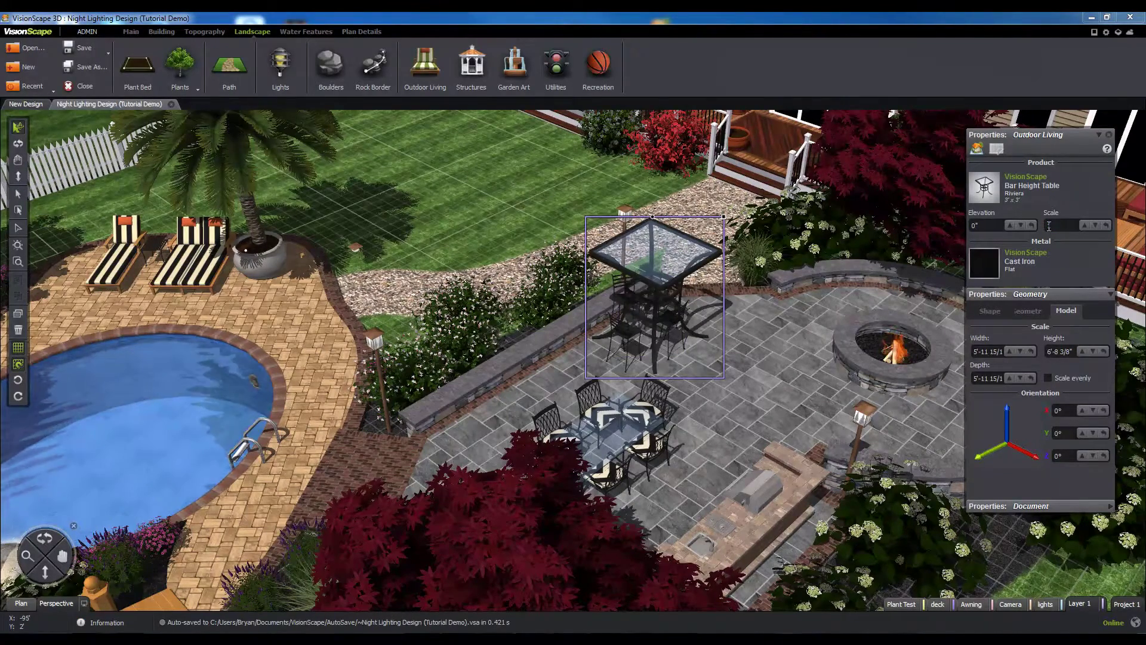
pyautogui.write('1')
pyautogui.press('Return')
# - Change the bar height table's metal to Brass Polished
pyautogui.click(983, 261)
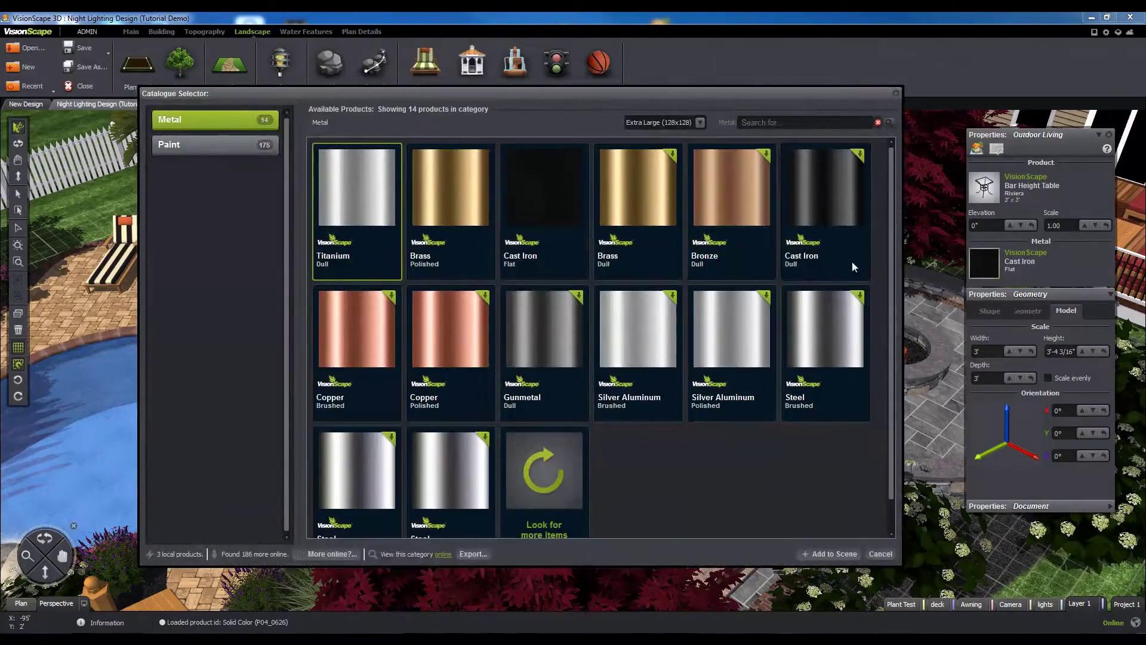
pyautogui.doubleClick(457, 198)
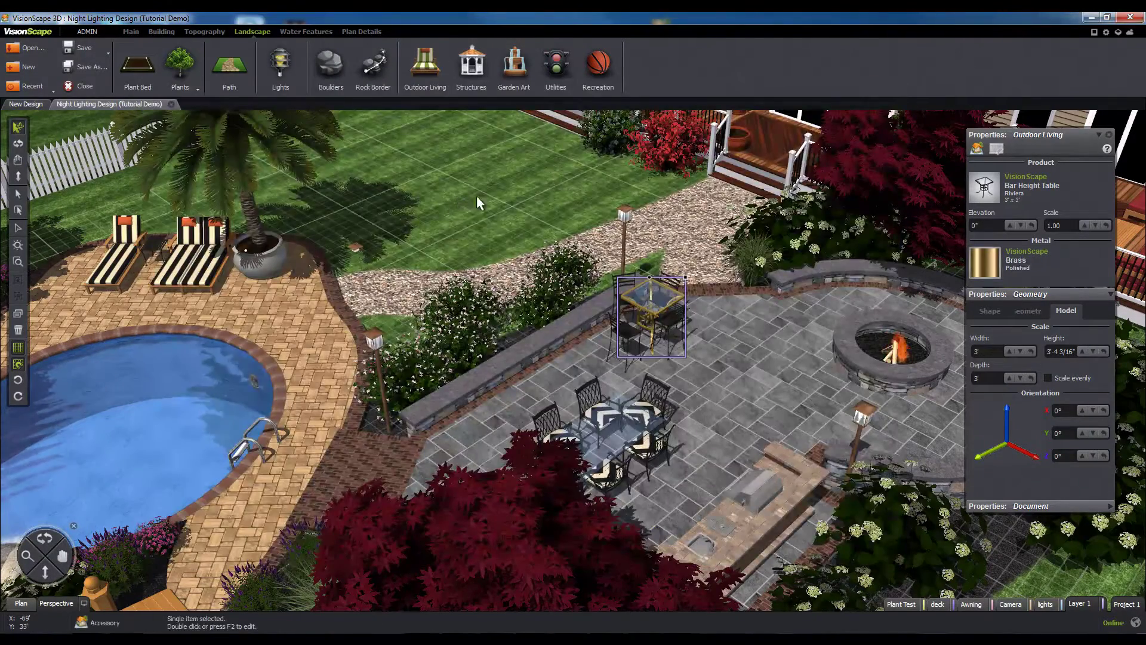
# - Set the height of the long dry-stacked patio wall beside the white-flowering shrubs to 4'
pyautogui.click(544, 338)
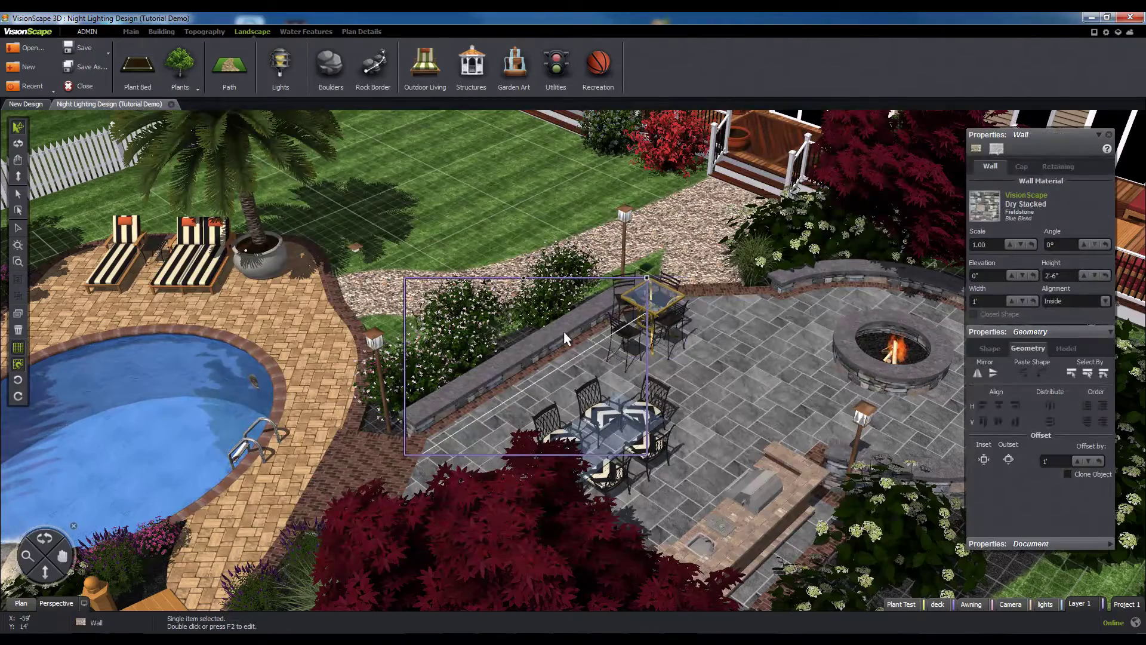
pyautogui.click(1065, 273)
pyautogui.write('4')
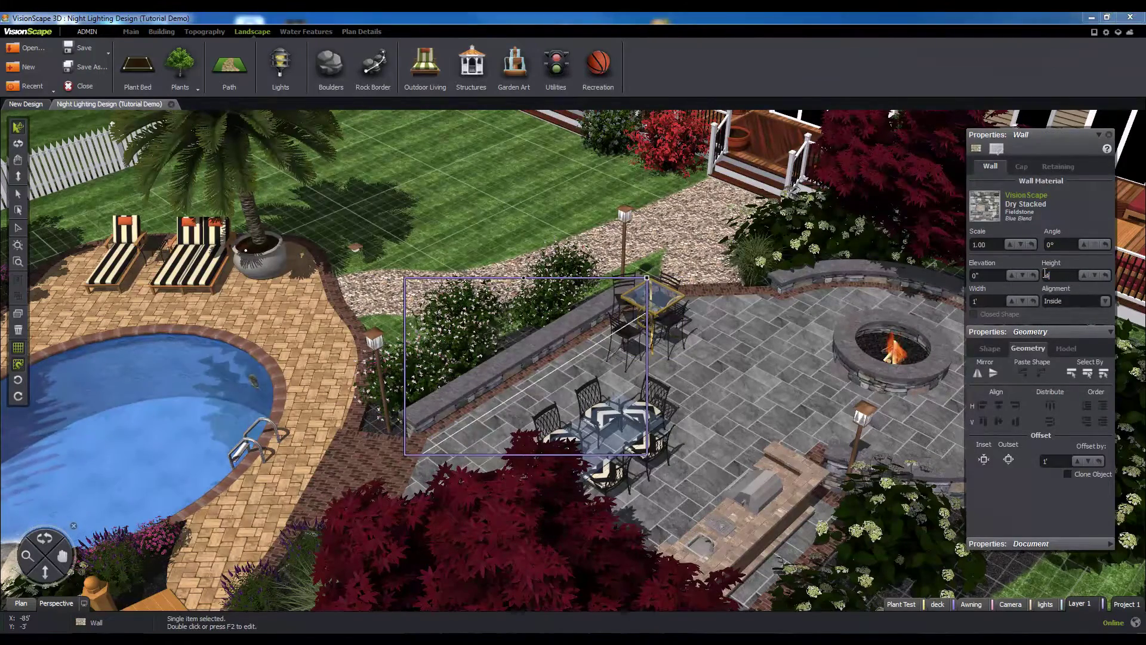
pyautogui.press('Return')
# - Align the two striped dining chairs on the wall side of the glass table vertically by their centres
pyautogui.moveTo(233, 338); pyautogui.dragTo(298, 361, button='middle')
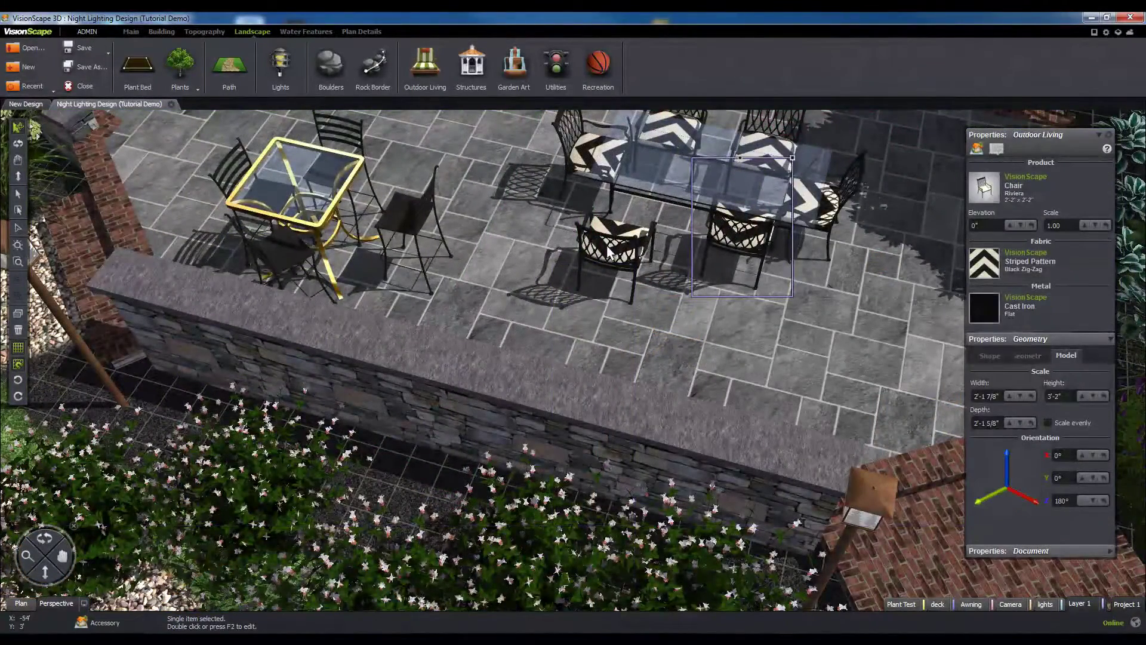
pyautogui.keyDown('shift'); pyautogui.click(640, 260); pyautogui.keyUp('shift')
pyautogui.click(988, 355)
pyautogui.click(1069, 355)
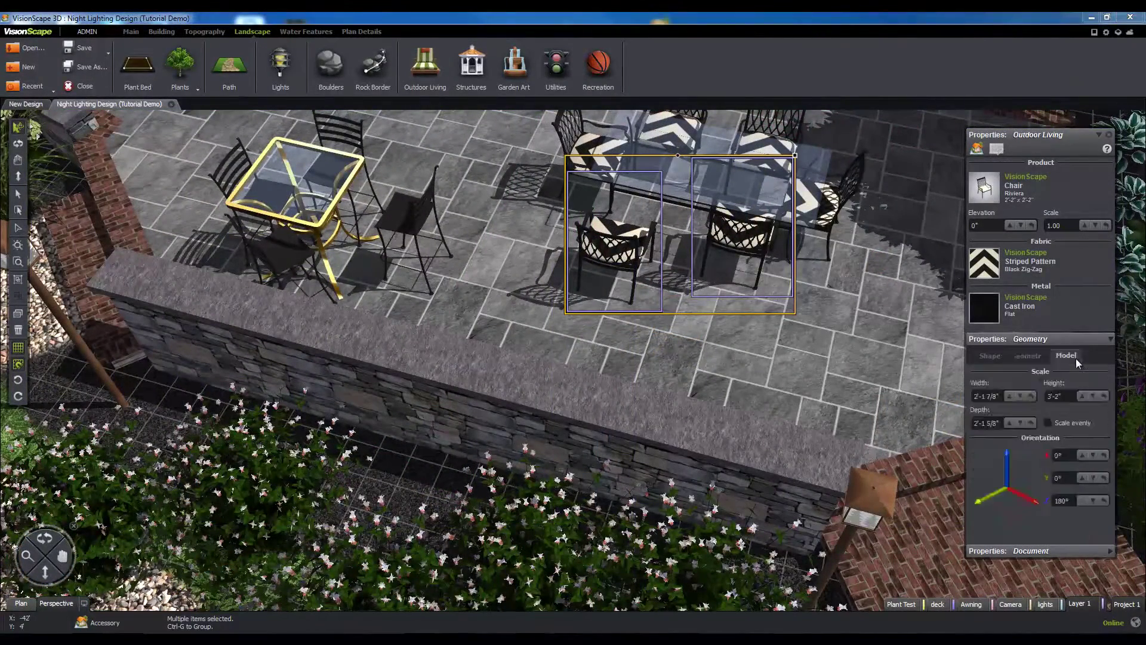
pyautogui.click(1027, 356)
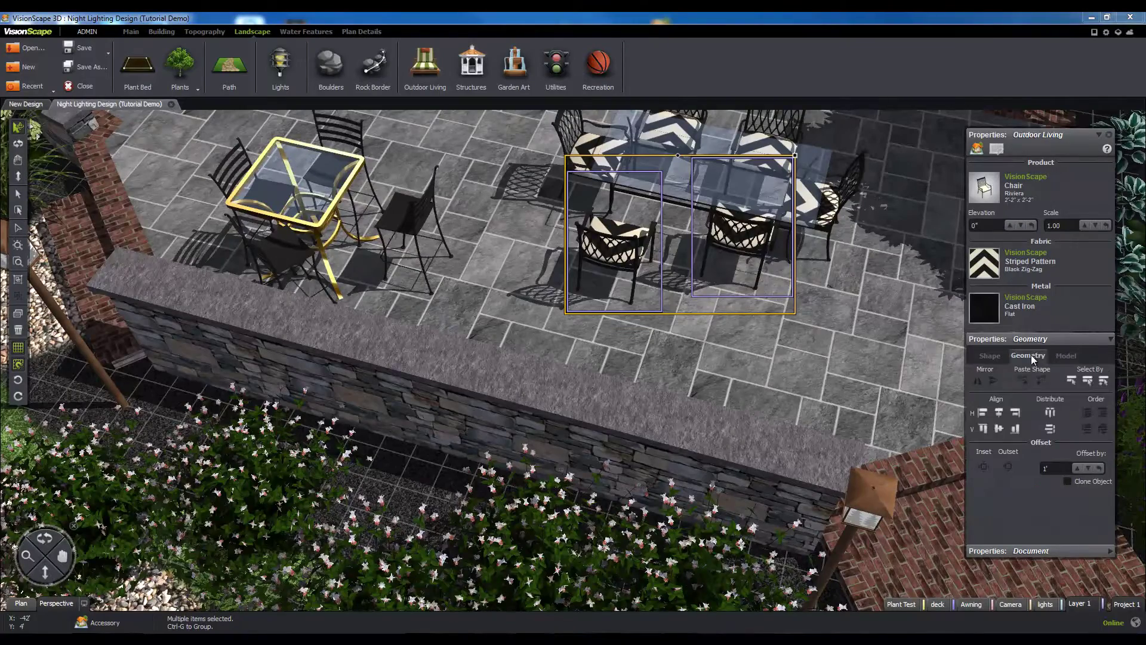
pyautogui.click(998, 428)
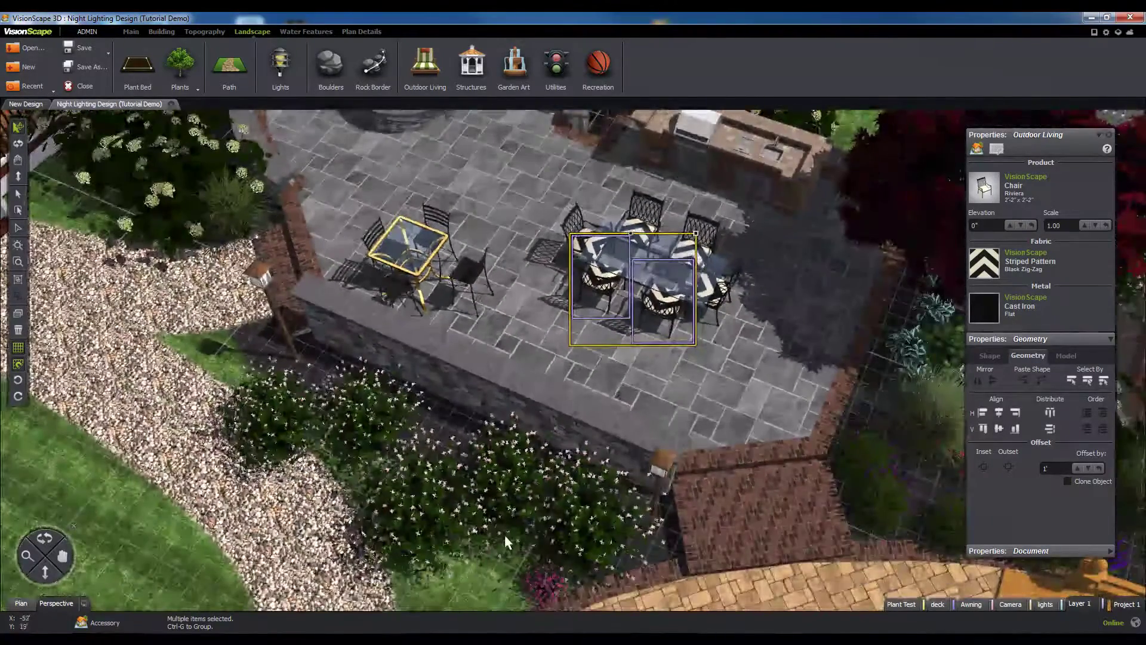
# - Align the five Glossy Abelia shrubs along the outside of the patio wall vertically by their centres
pyautogui.click(505, 530)
pyautogui.keyDown('shift'); pyautogui.click(449, 495); pyautogui.keyUp('shift')
pyautogui.keyDown('shift'); pyautogui.click(408, 475); pyautogui.keyUp('shift')
pyautogui.keyDown('shift'); pyautogui.click(347, 420); pyautogui.keyUp('shift')
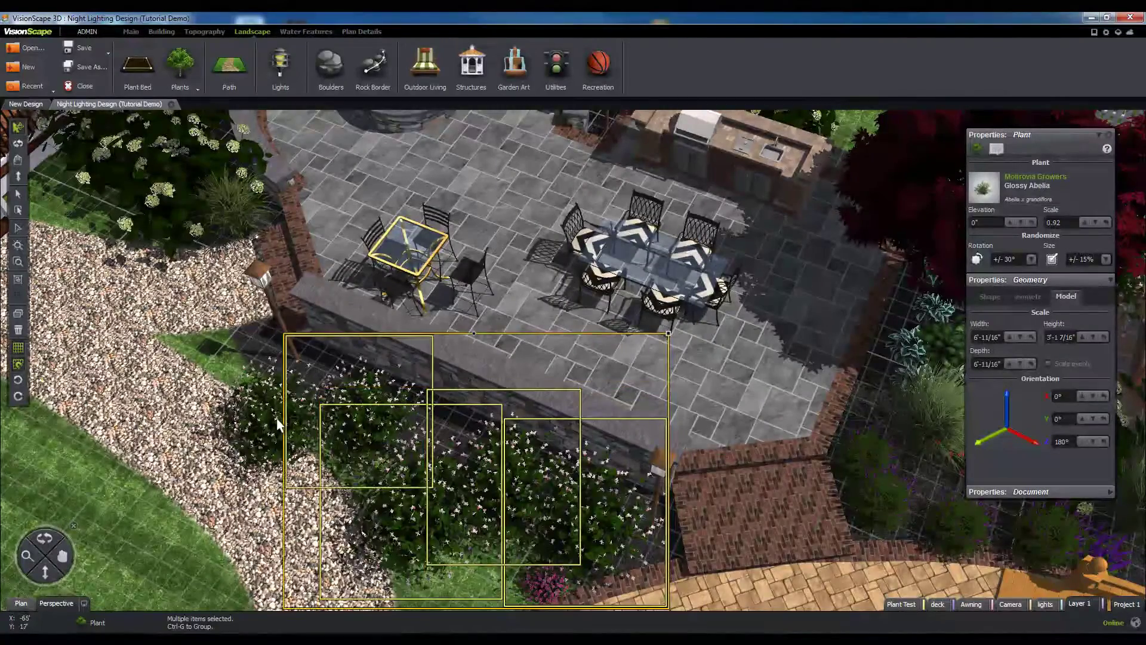
pyautogui.keyDown('shift'); pyautogui.click(278, 424); pyautogui.keyUp('shift')
pyautogui.click(1028, 297)
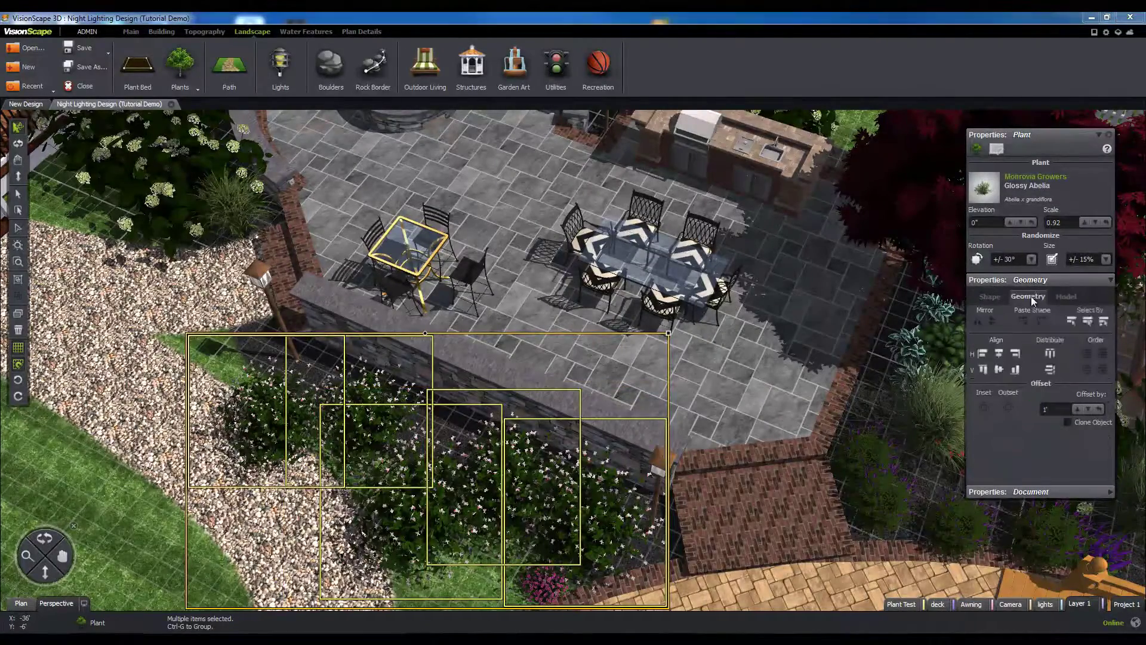
pyautogui.click(999, 370)
# - Open the flagstone patio's boundary for point editing and pick its corner beside the brick landing near the pool
pyautogui.moveTo(561, 406); pyautogui.dragTo(679, 352, button='middle')
pyautogui.doubleClick(692, 230)
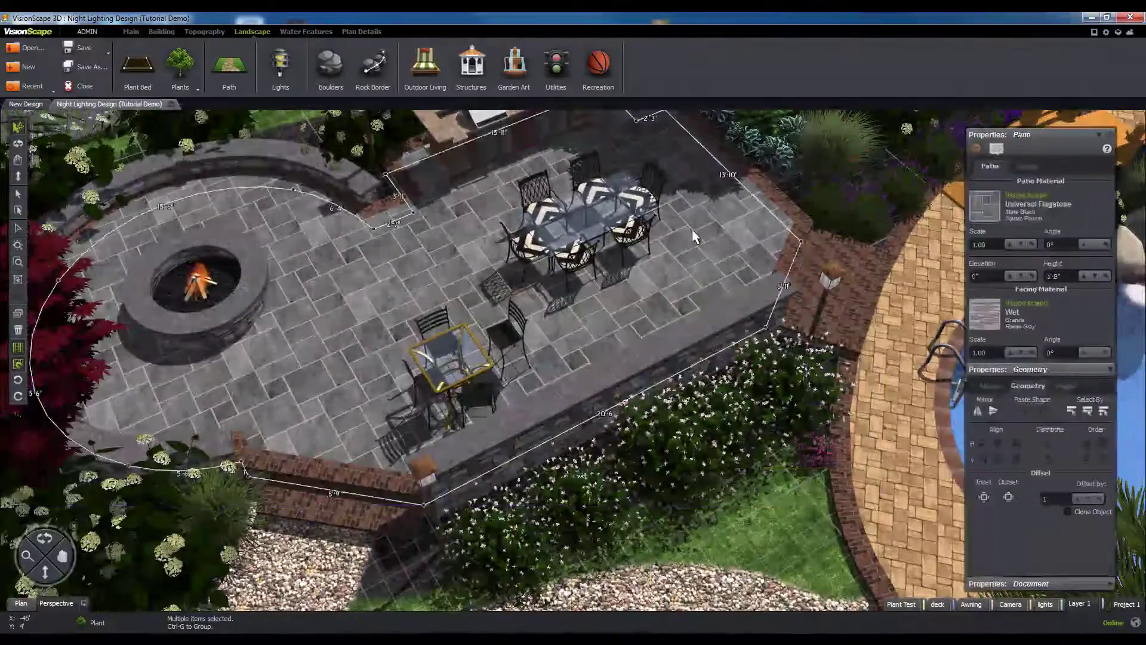
pyautogui.click(802, 244)
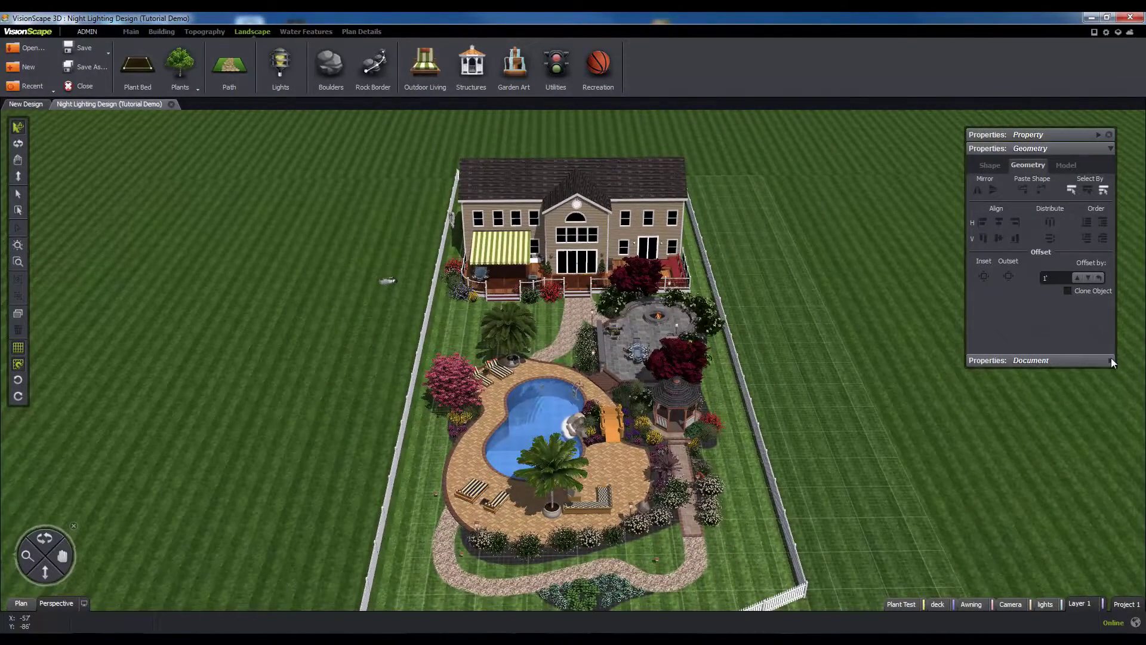
# - Rename the design "Visionscape Estate (Tutorial Demo)" and set both its lot width and lot depth to 500'
pyautogui.click(1110, 361)
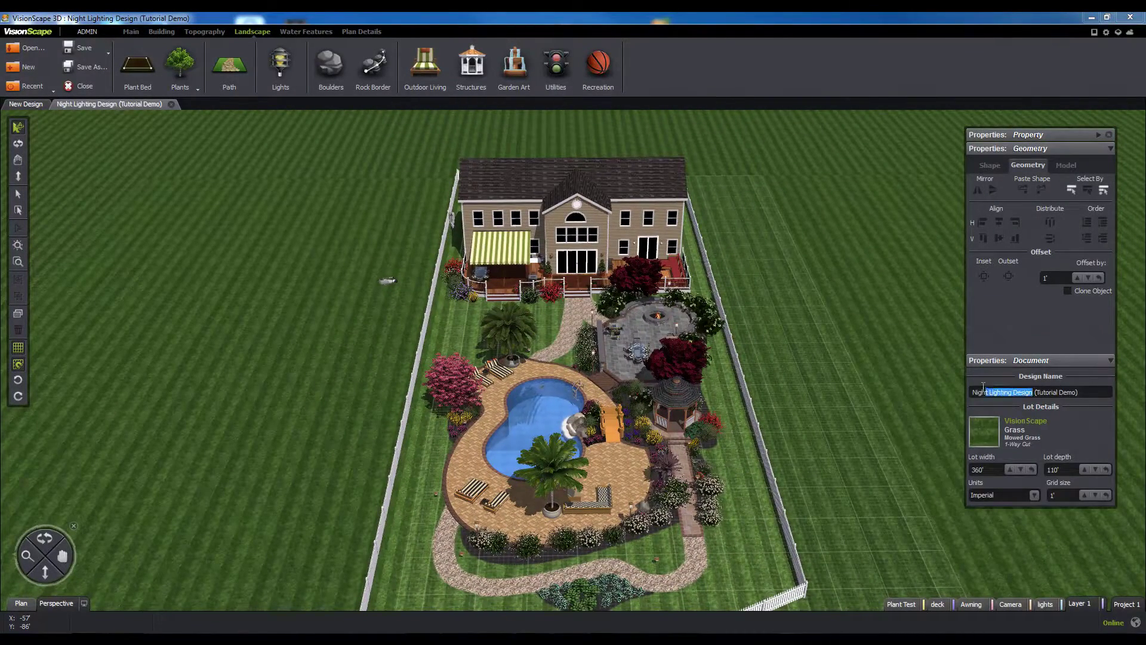
pyautogui.write('Visionscape ')
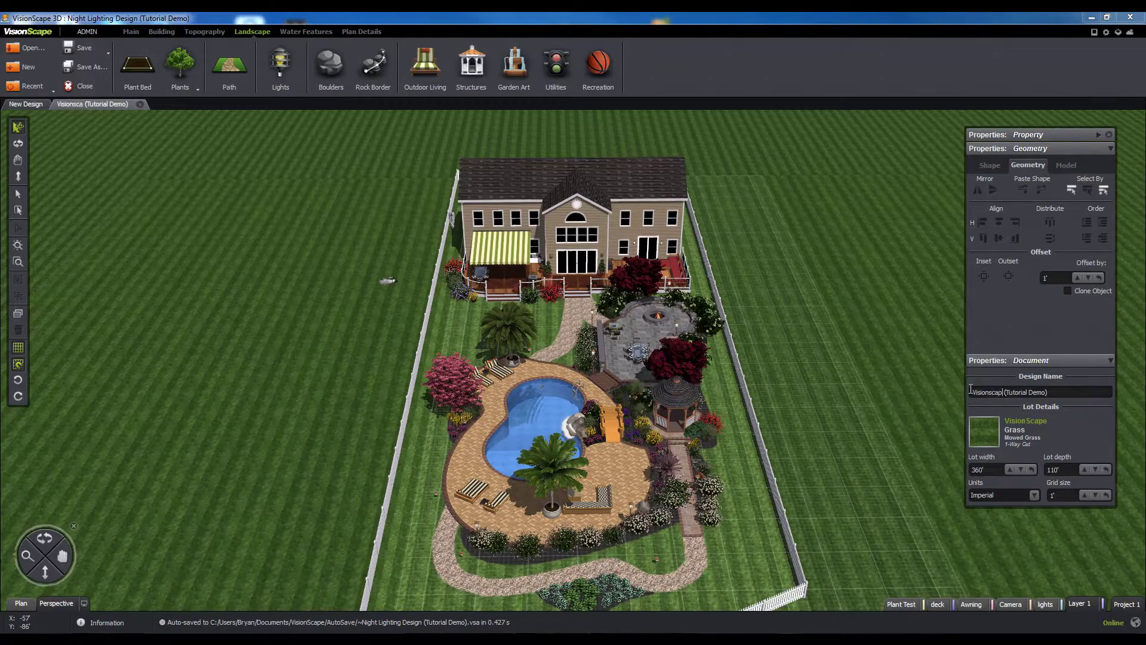
pyautogui.write('Estate')
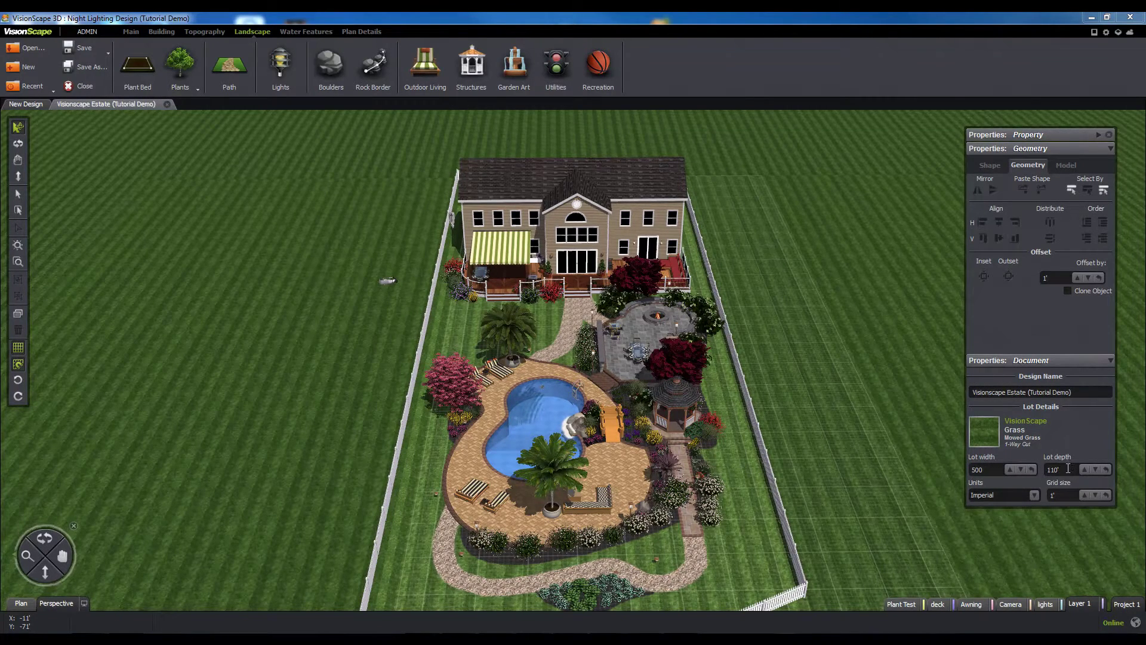
pyautogui.click(1049, 469)
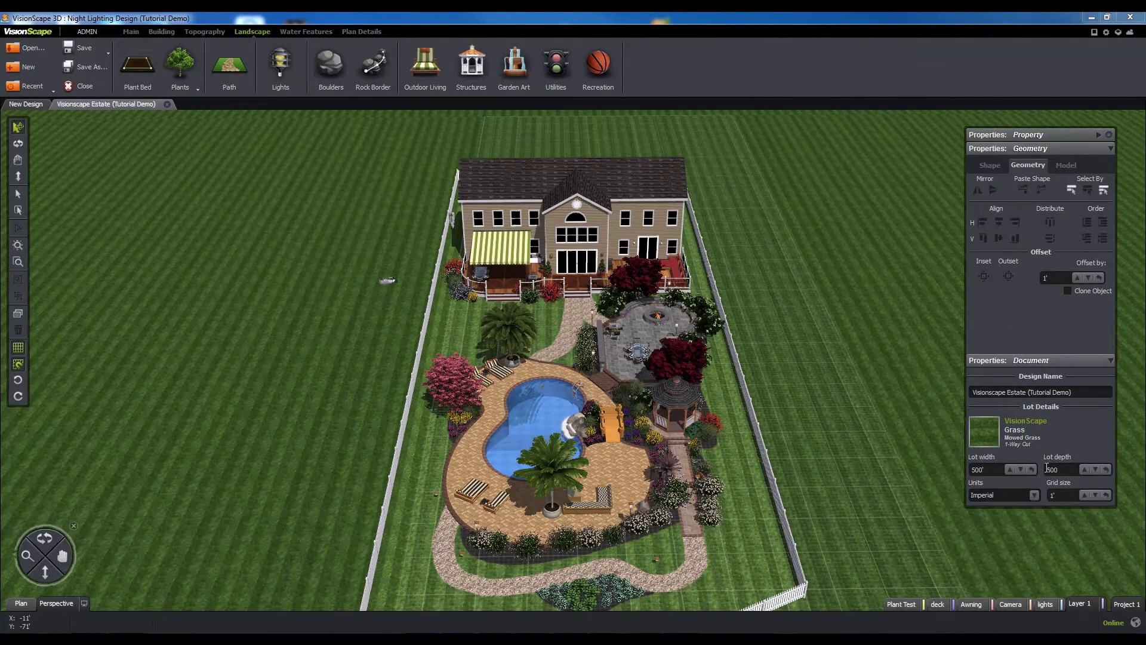
pyautogui.press('Return')
# - Check the available unit systems, keeping Imperial, and try a grid size of 10' before returning it to 1'
pyautogui.click(1033, 495)
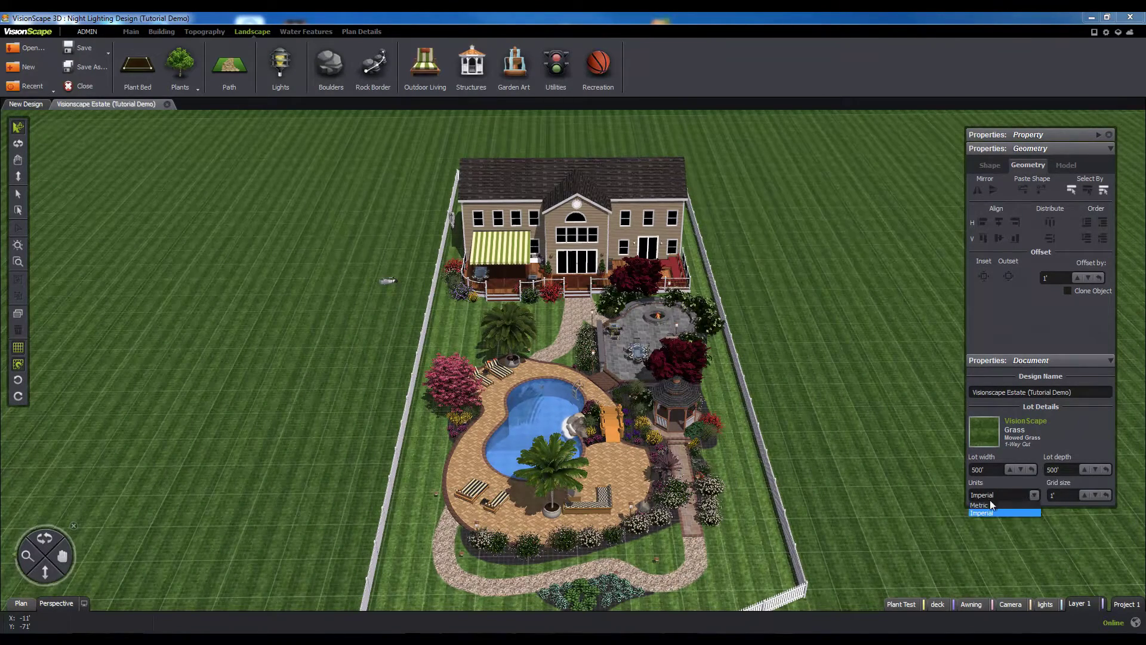
pyautogui.click(1074, 495)
pyautogui.press('Return')
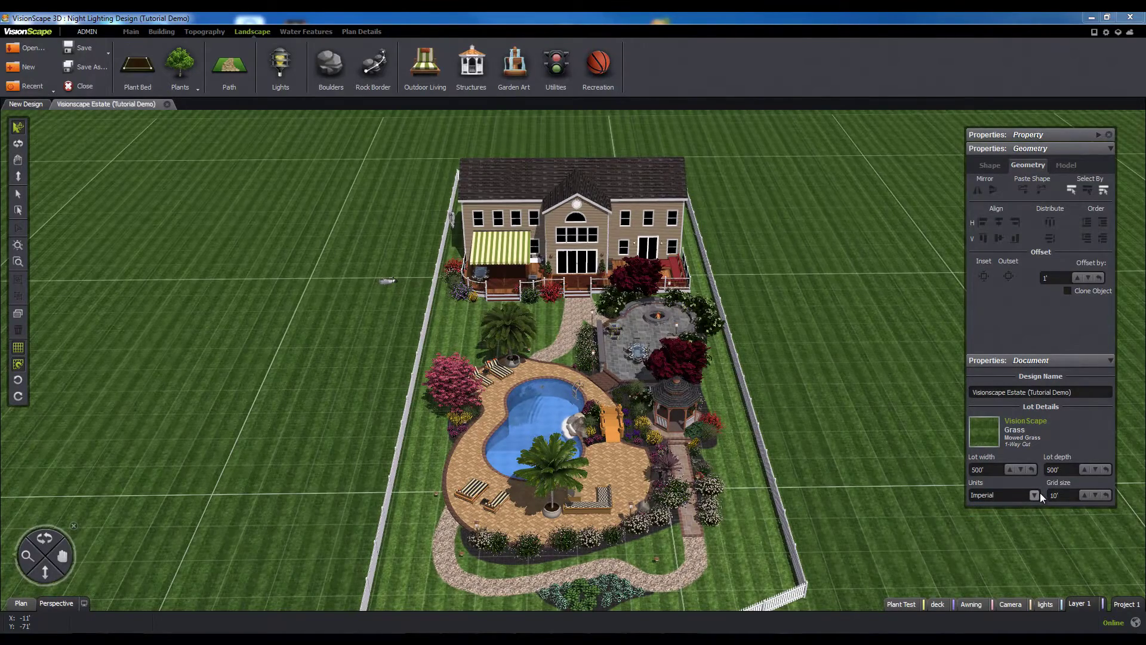
pyautogui.doubleClick(1053, 495)
pyautogui.press('Return')
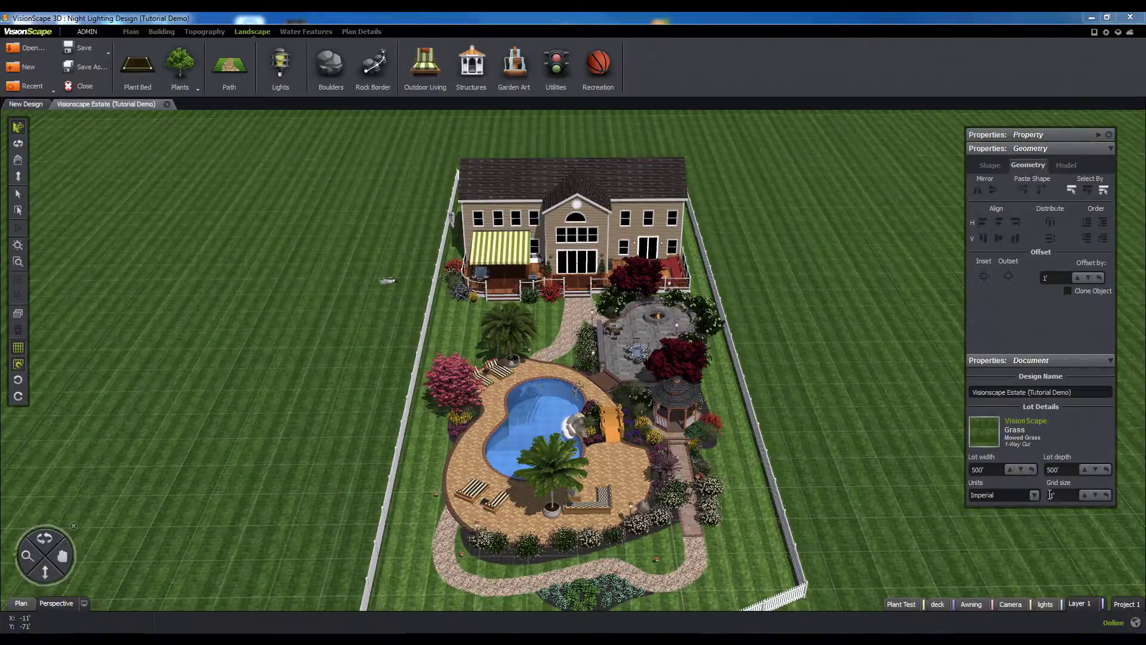